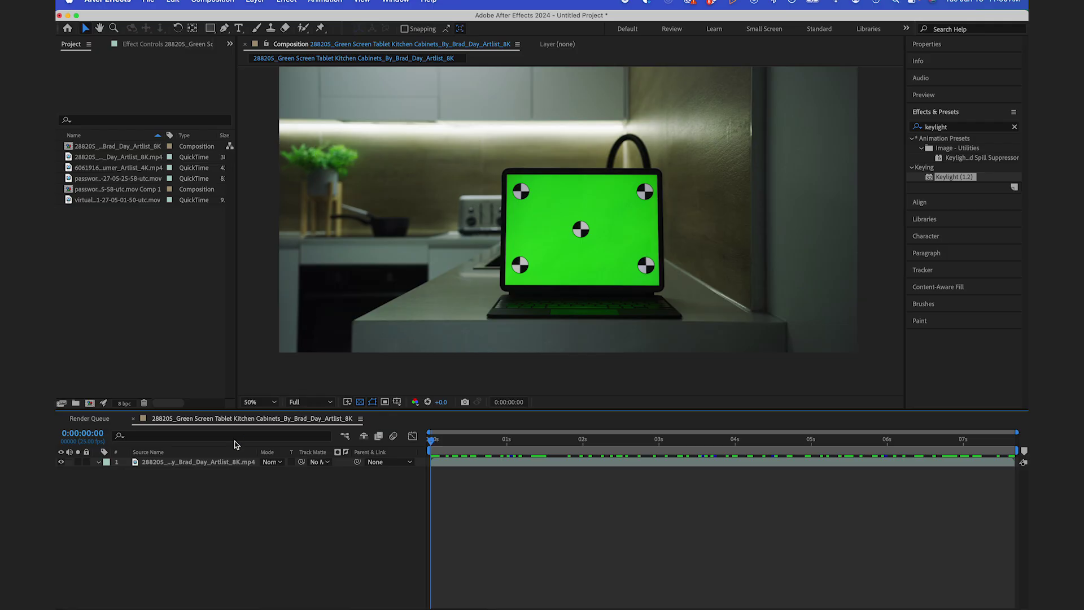
Apply Track in Boris FX Mocha to the green-screen kitchen tablet clip and launch Mocha AE.
click(199, 463)
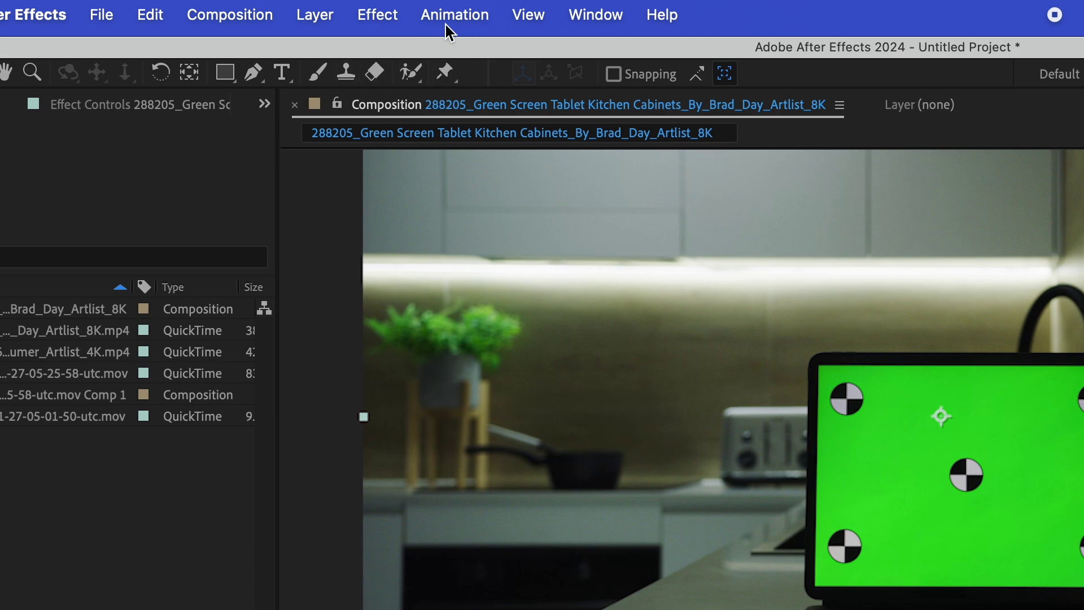
click(447, 25)
click(557, 485)
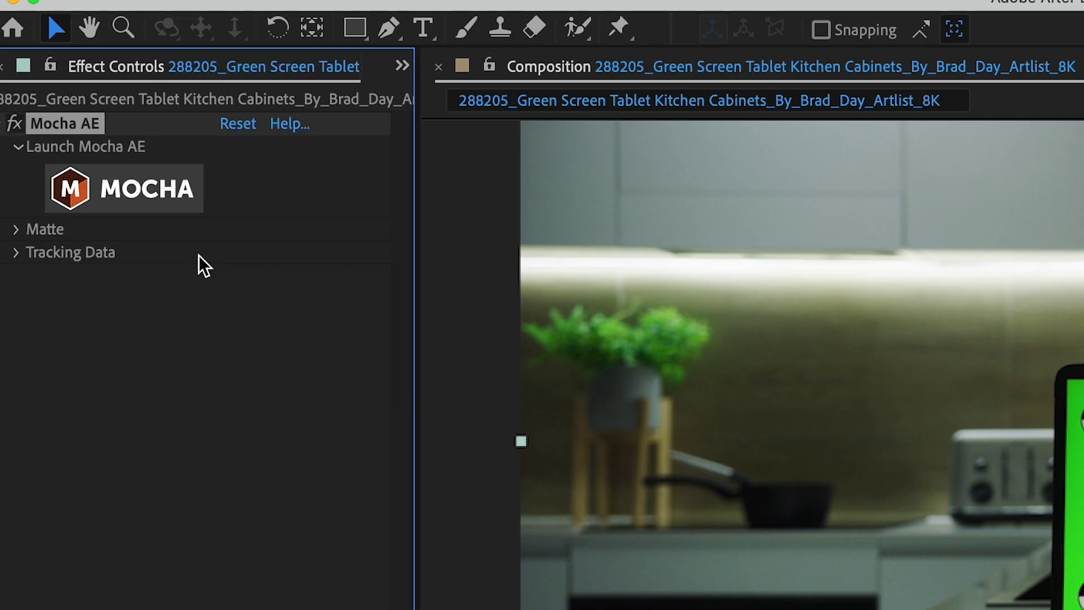
click(124, 189)
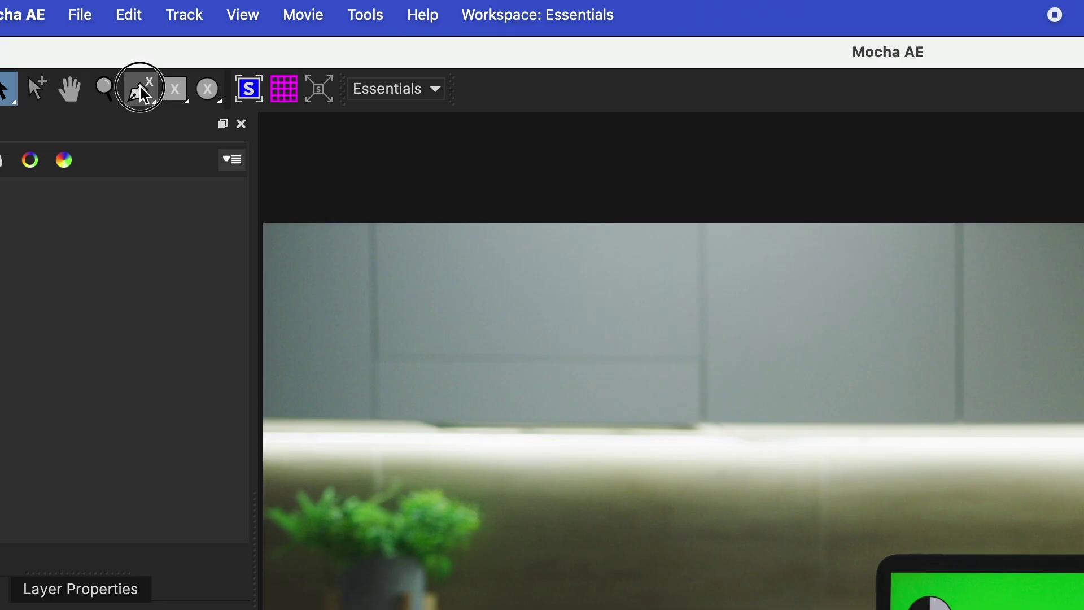
Outline the tablet's green screen with a four-corner X-spline shape.
click(167, 38)
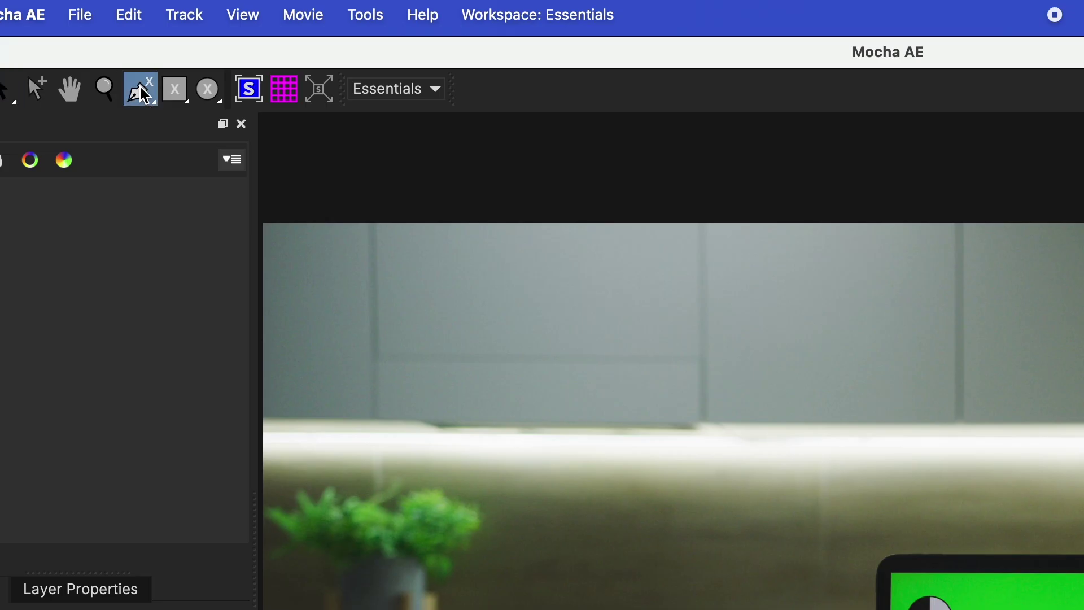
scroll(563, 308, up, 5)
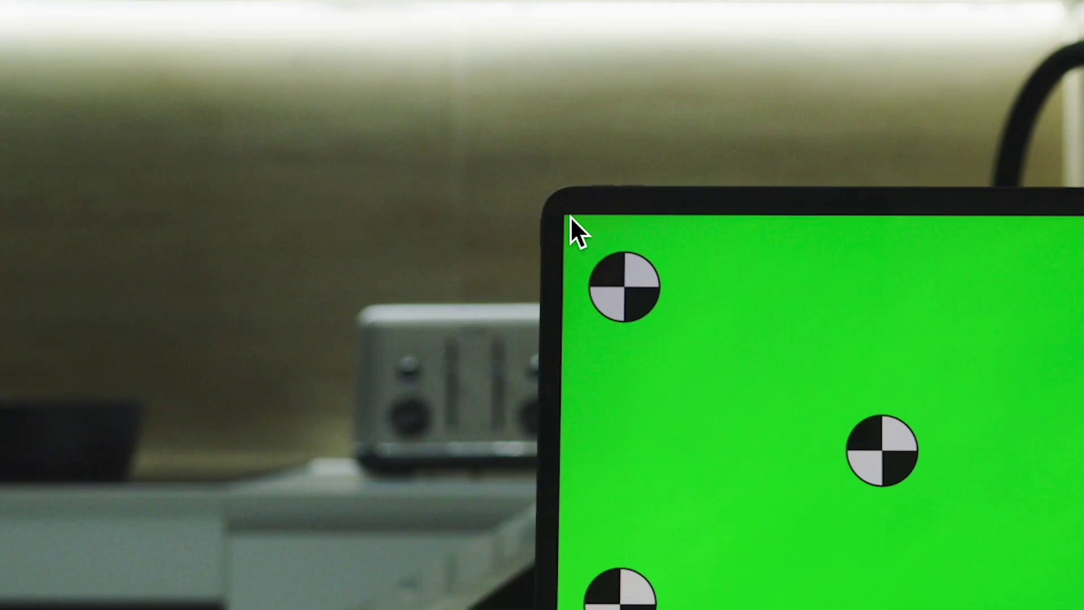
click(568, 219)
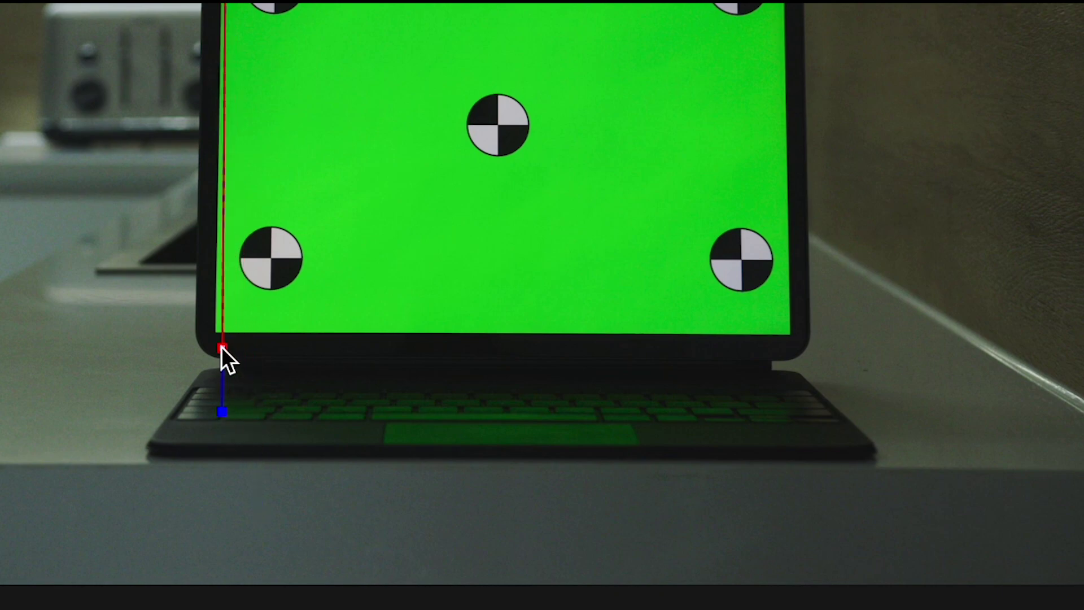
click(217, 334)
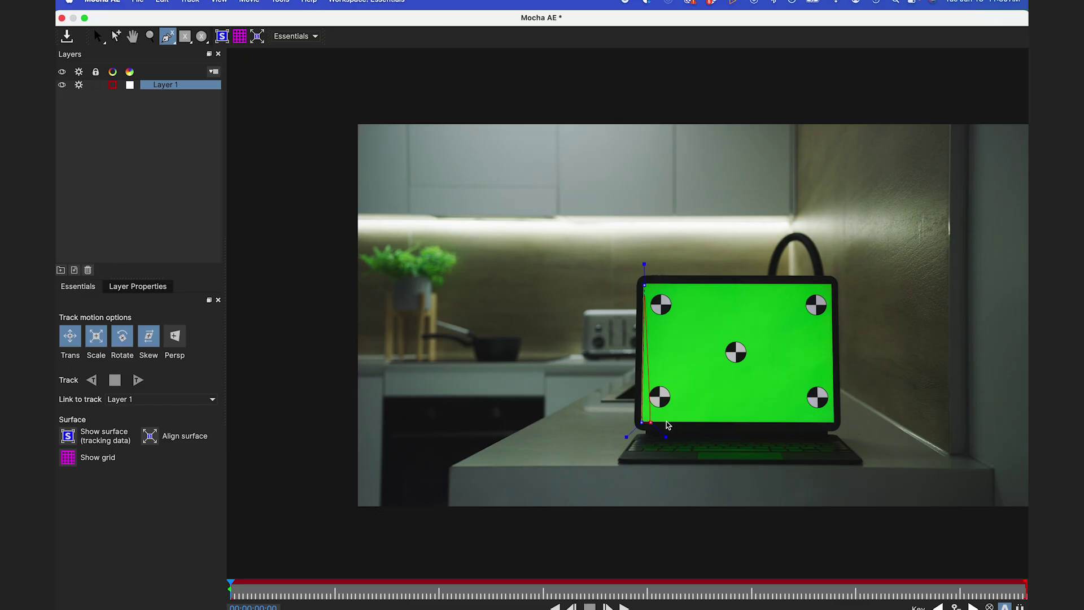
click(801, 348)
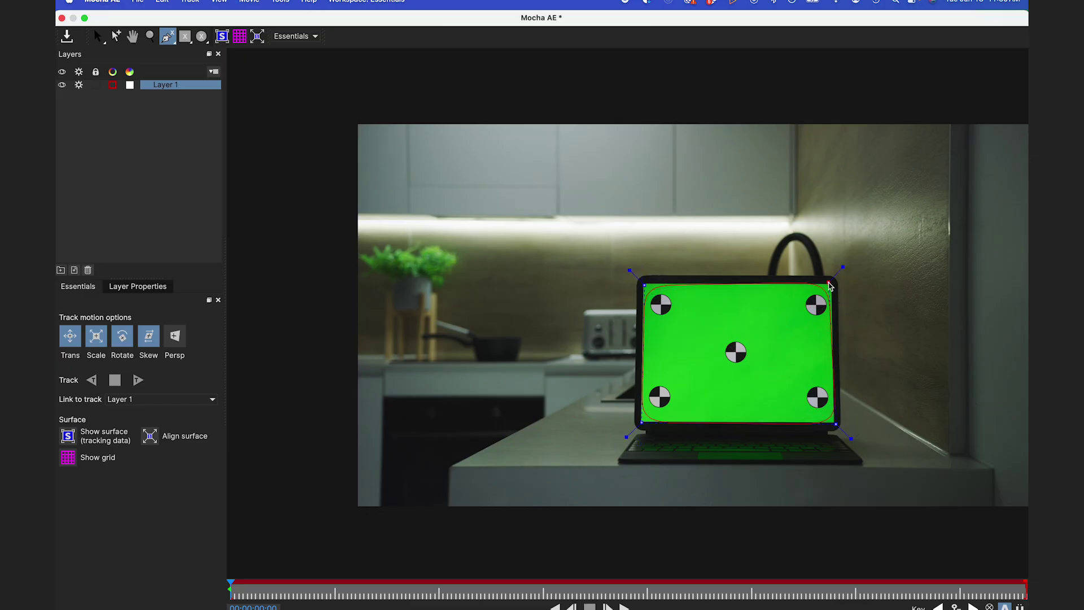
click(831, 285)
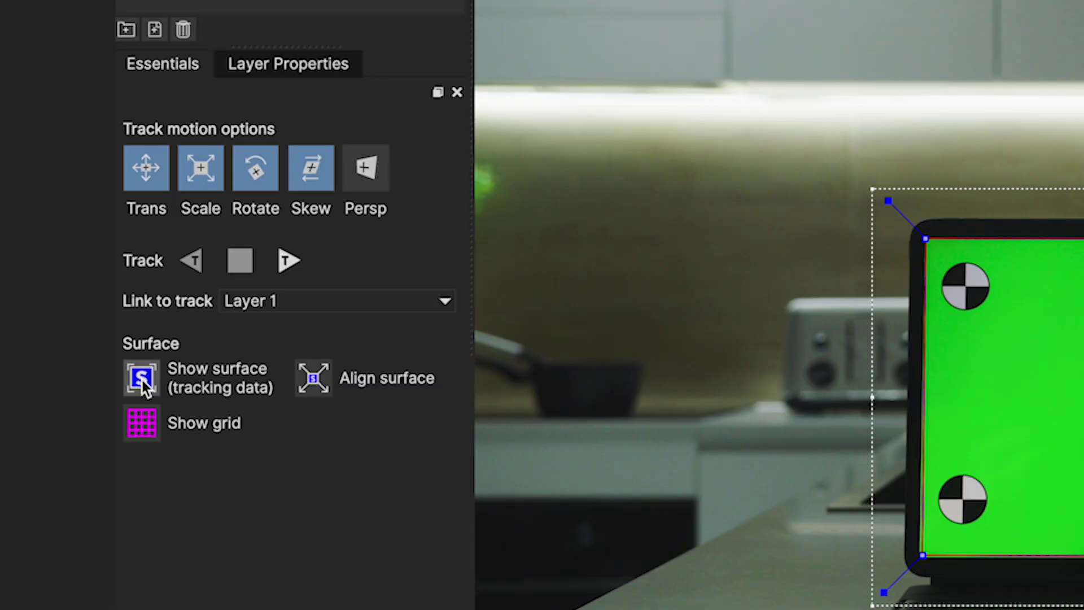
Show and align the surface to the screen, track it forward, and scrub to check.
click(142, 379)
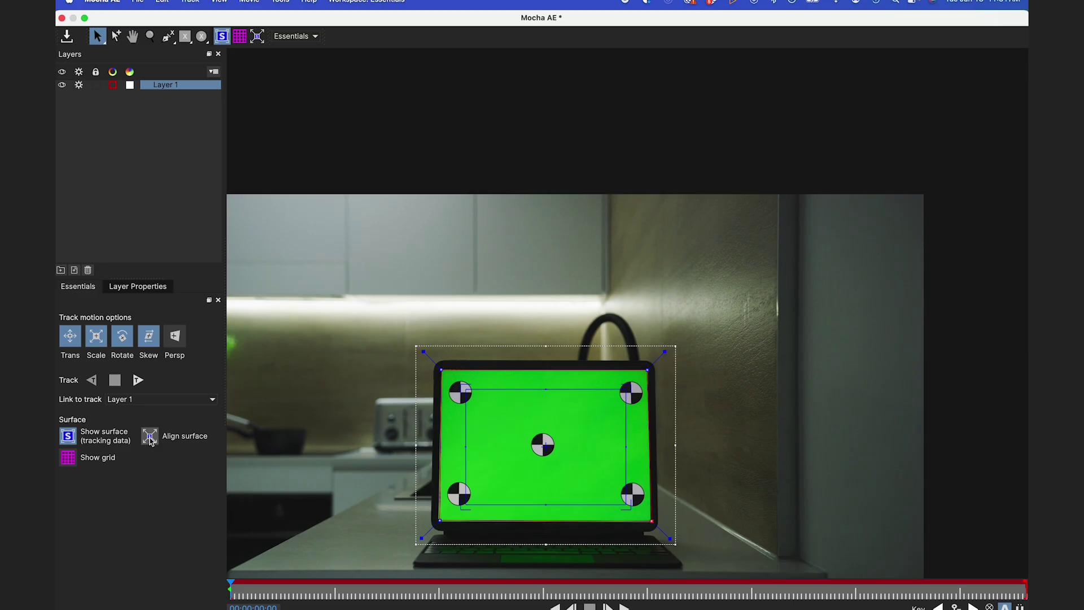
click(149, 438)
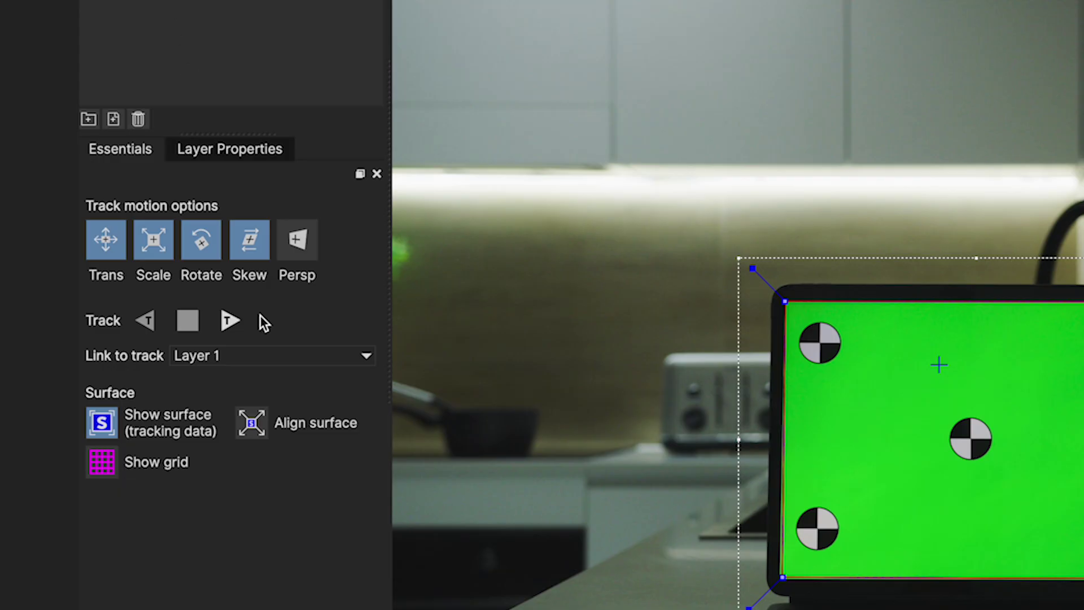
click(226, 324)
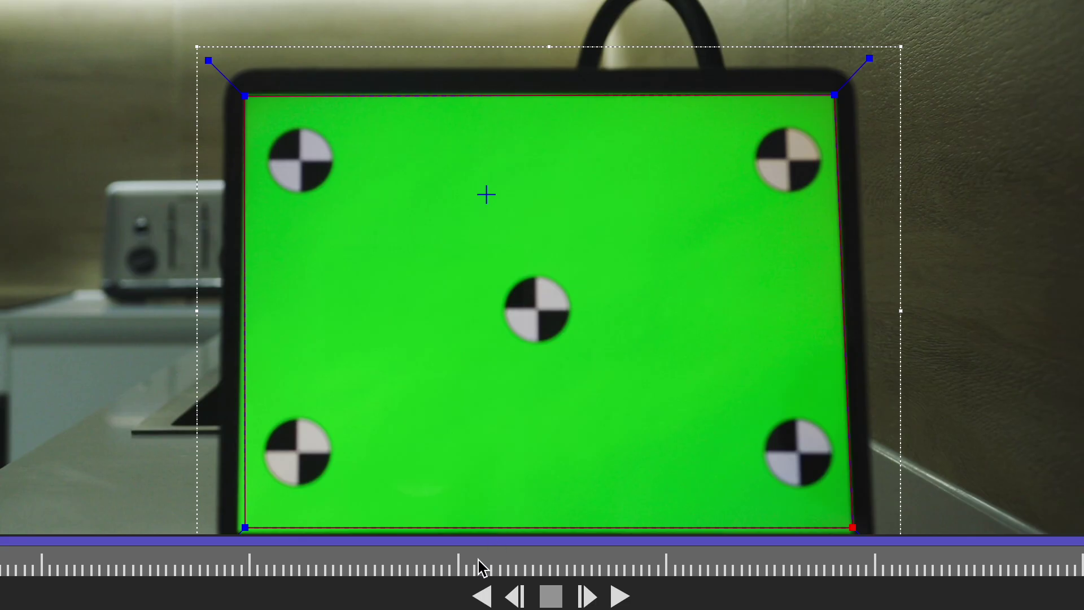
drag(554, 593, 435, 583)
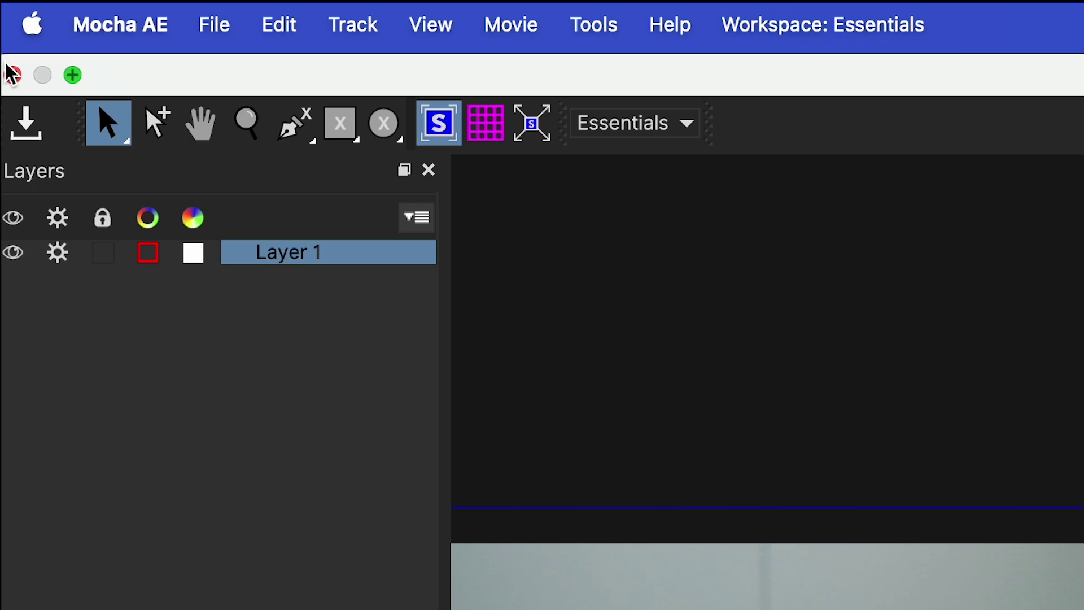
Back in After Effects, add the password-hacked video from the Project panel as the top layer.
click(12, 75)
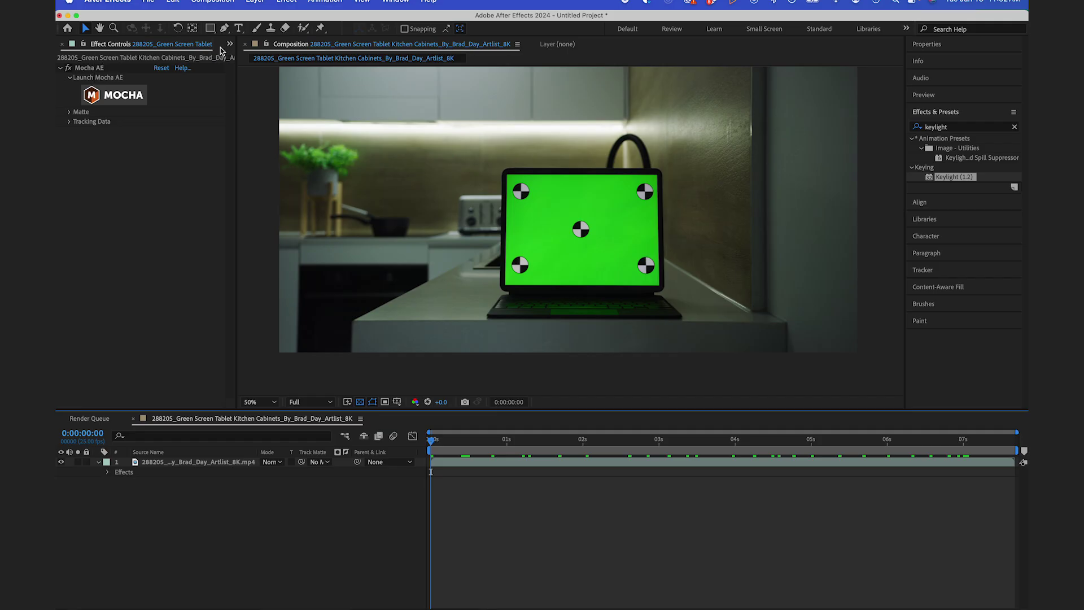
click(230, 43)
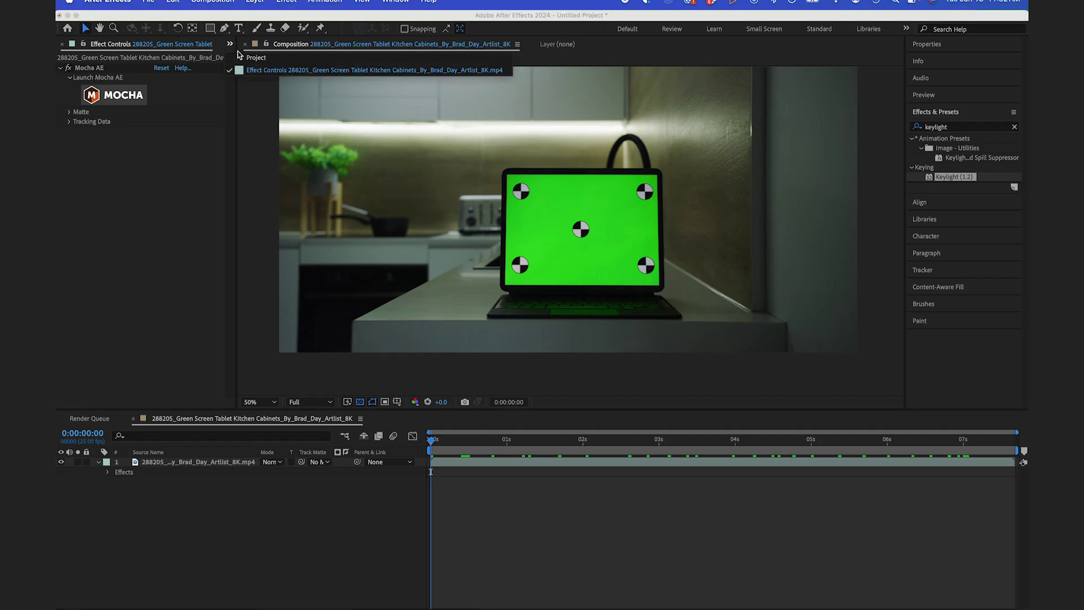
click(244, 54)
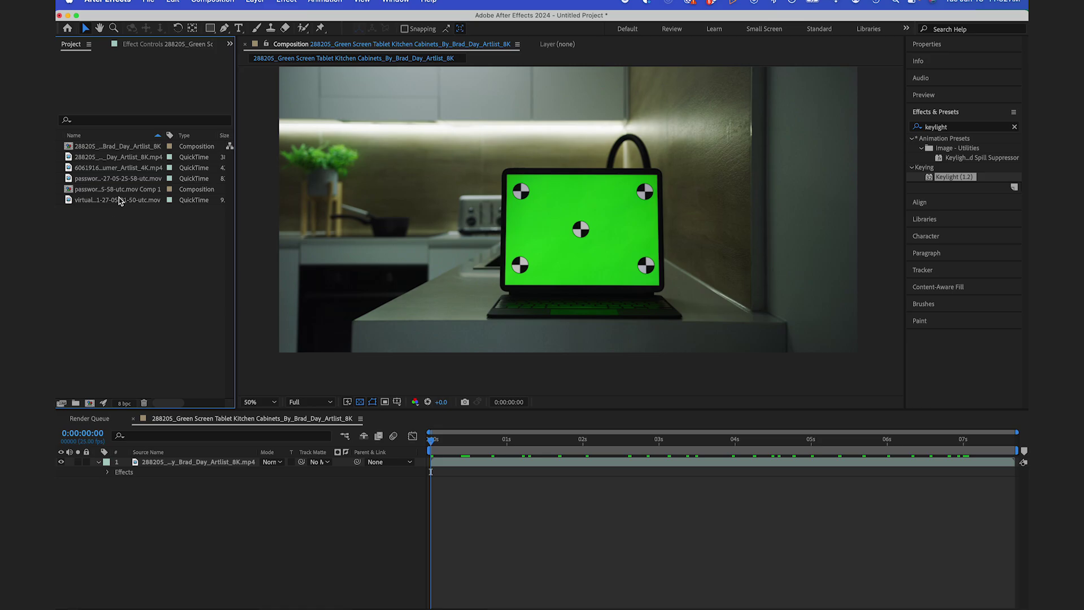
drag(105, 179, 150, 461)
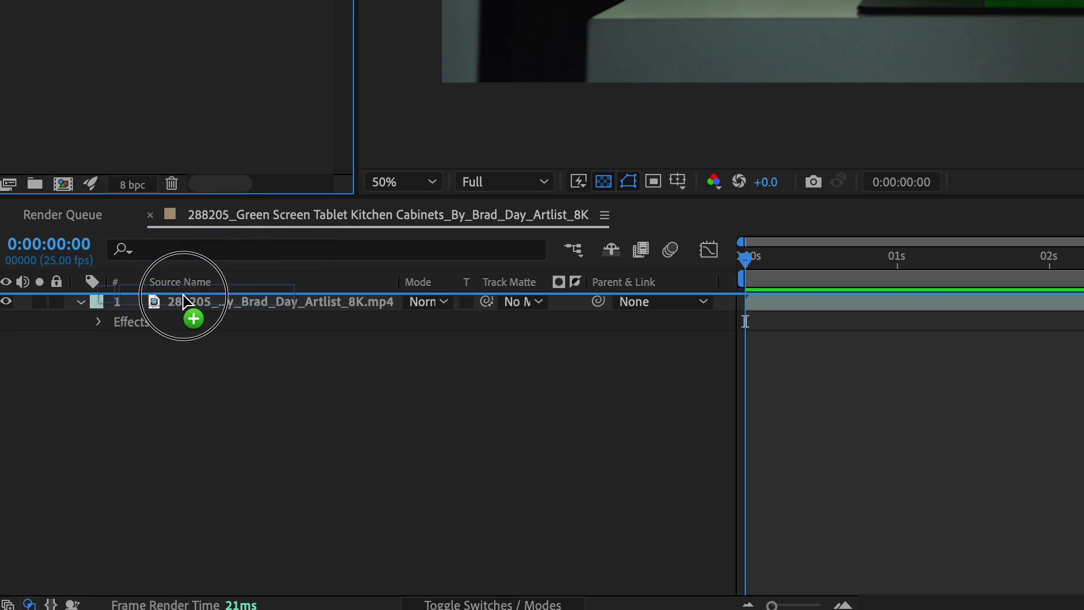
drag(184, 299, 184, 300)
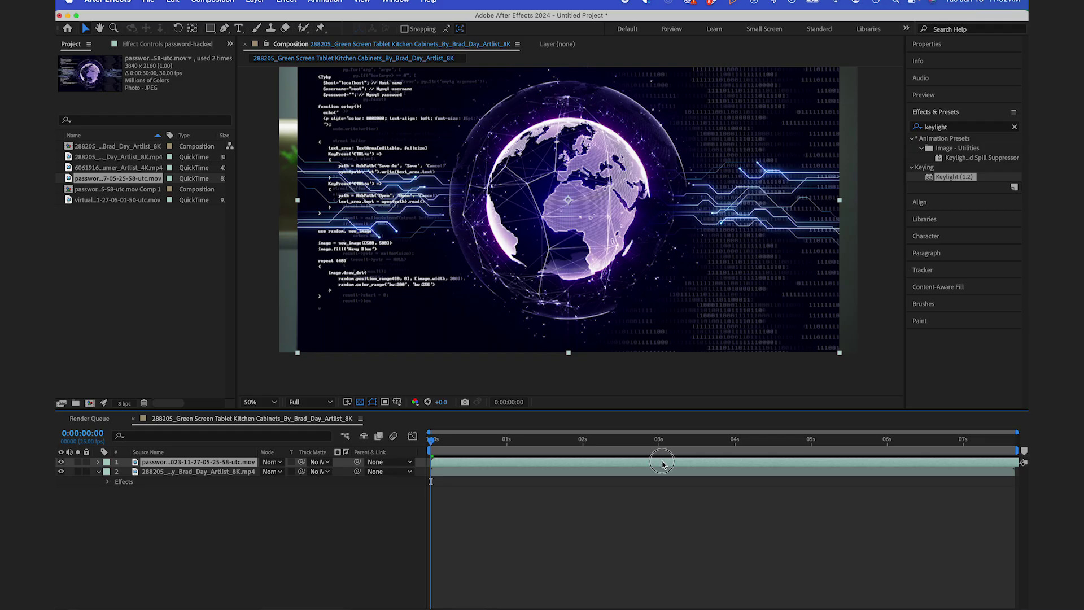
Shift the login video earlier and place it over the tablet at 37% scale and 100% opacity.
drag(662, 462, 67, 551)
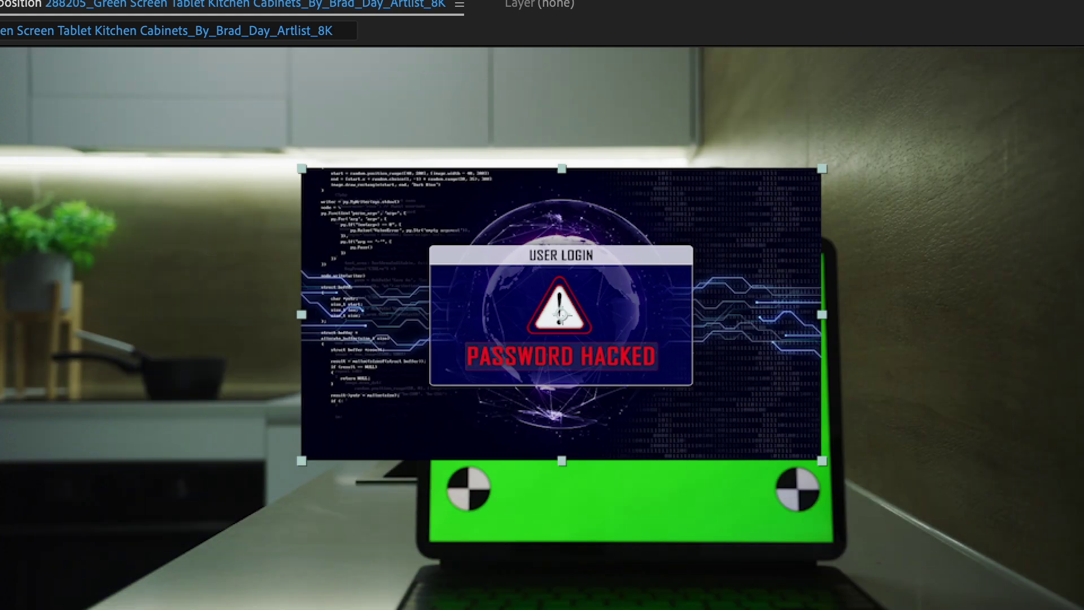
drag(456, 315, 521, 404)
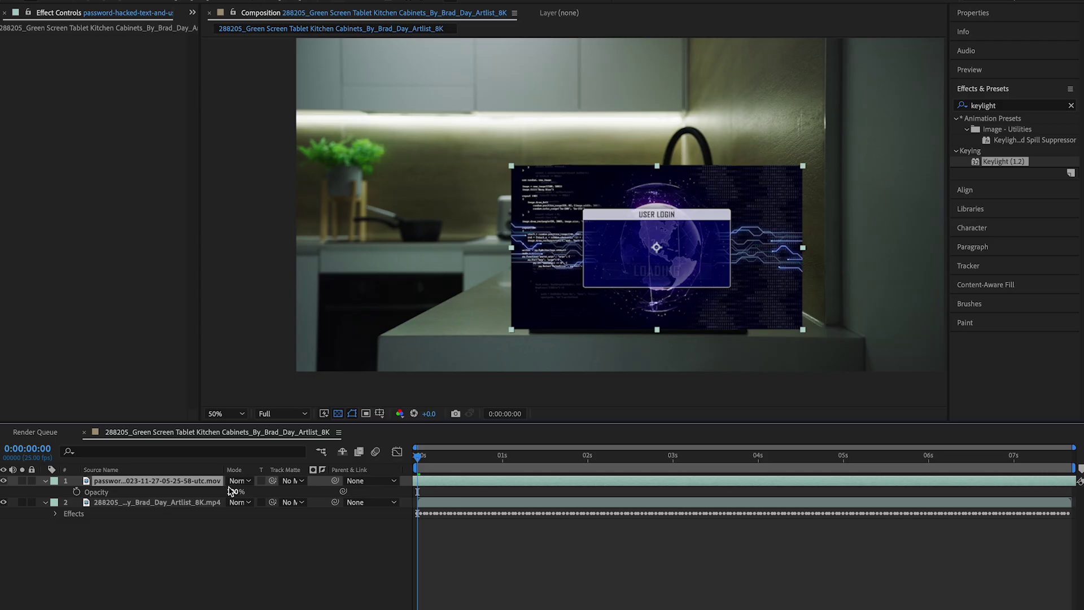
drag(235, 491, 213, 493)
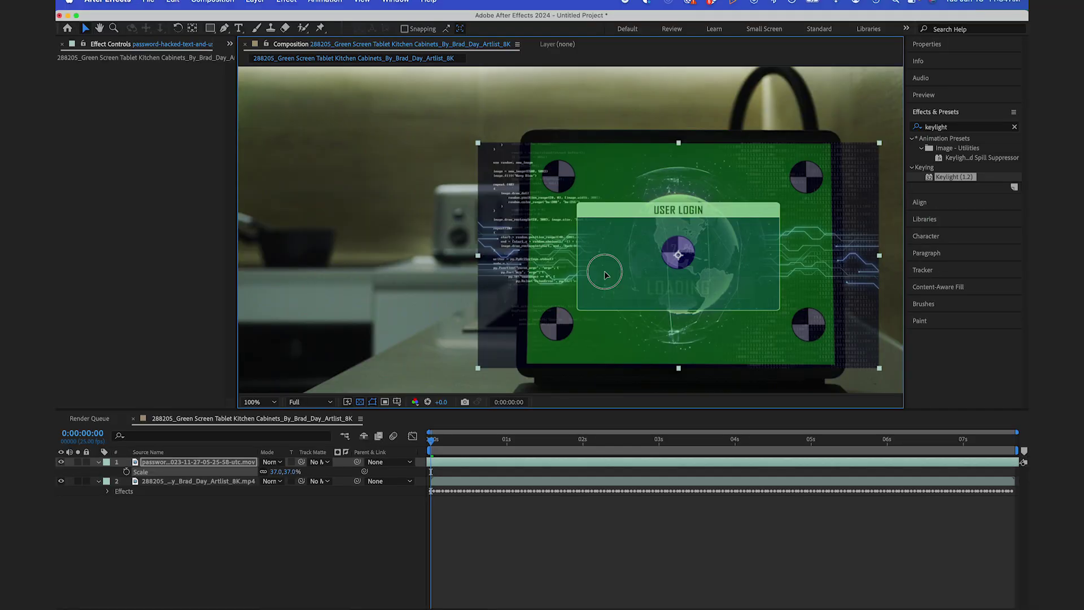
drag(604, 274, 606, 275)
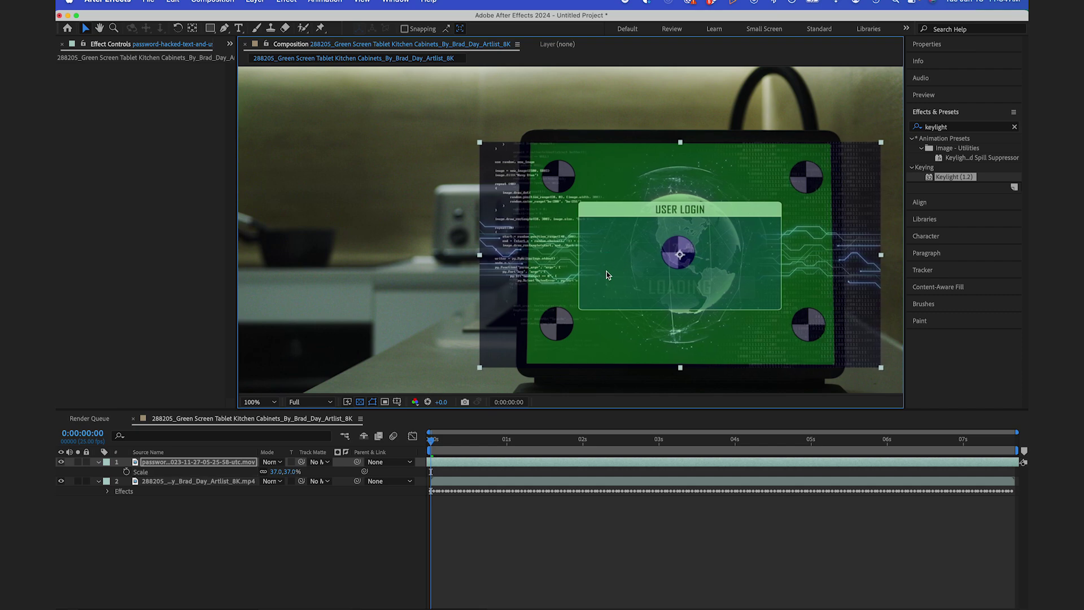
key(t)
drag(270, 471, 336, 473)
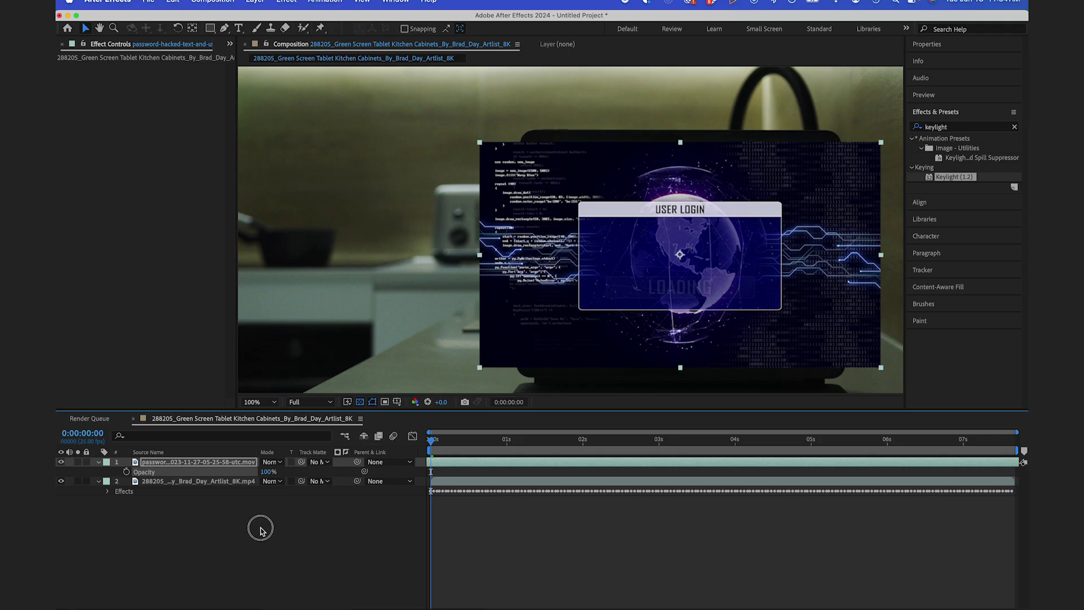
click(260, 529)
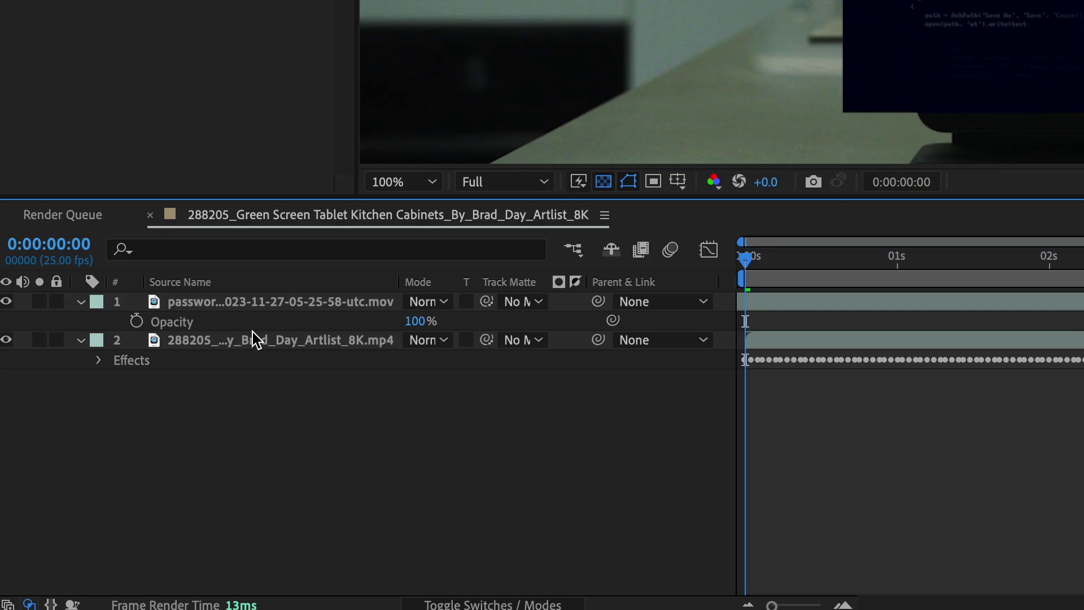
Pre-compose the login video into a new composition and move it below the kitchen clip.
right_click(179, 463)
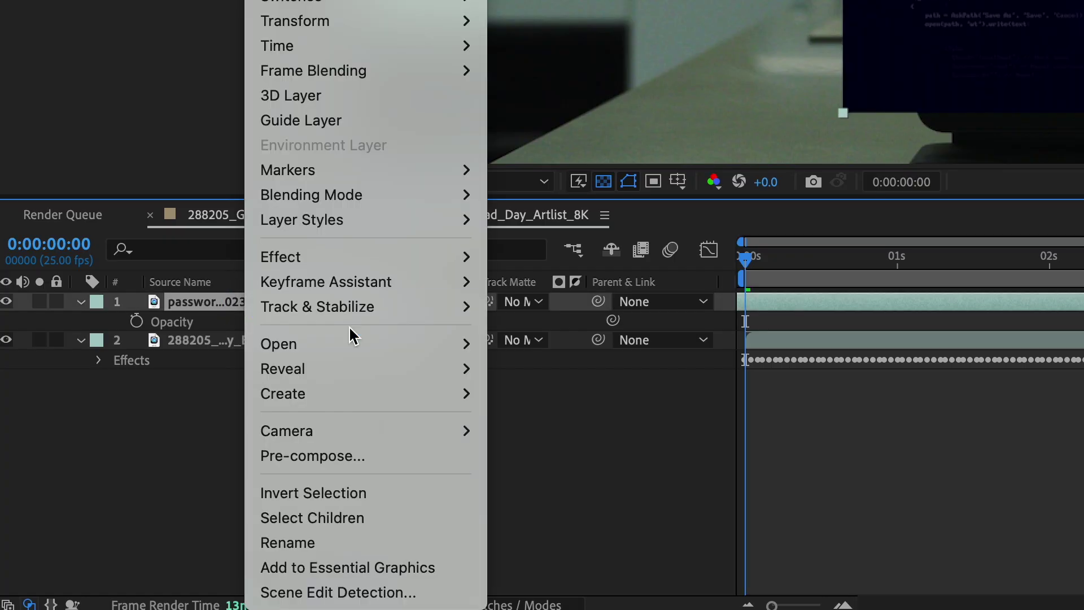
click(364, 458)
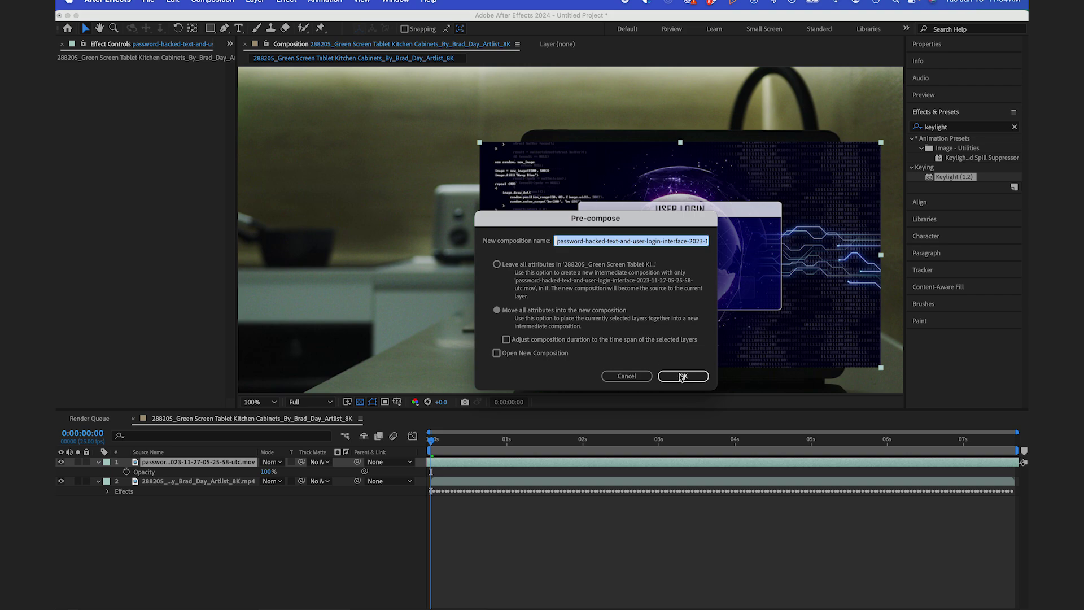
click(682, 377)
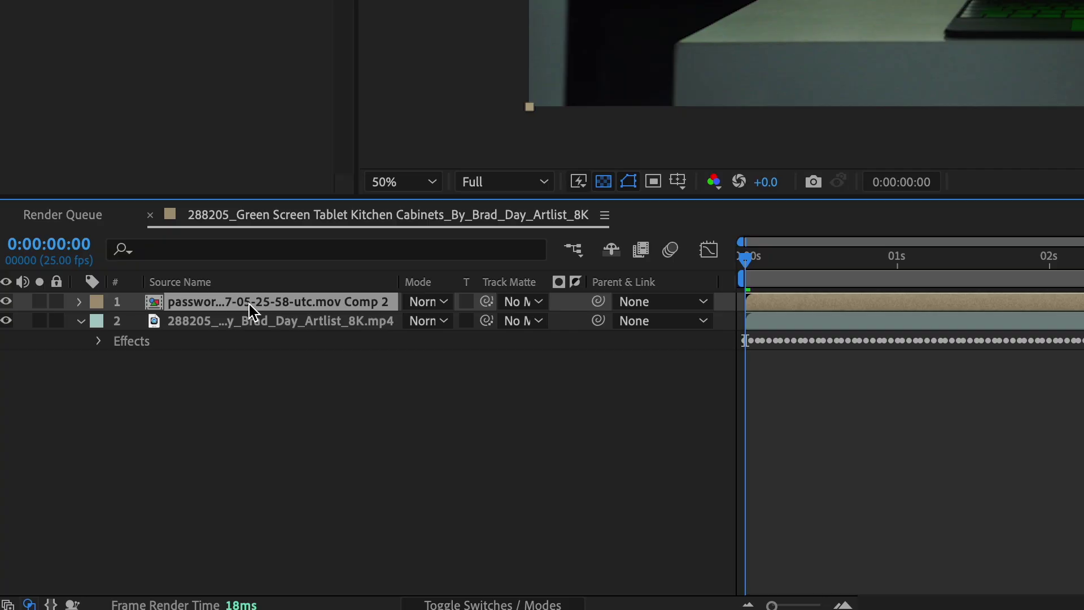
drag(183, 464, 185, 516)
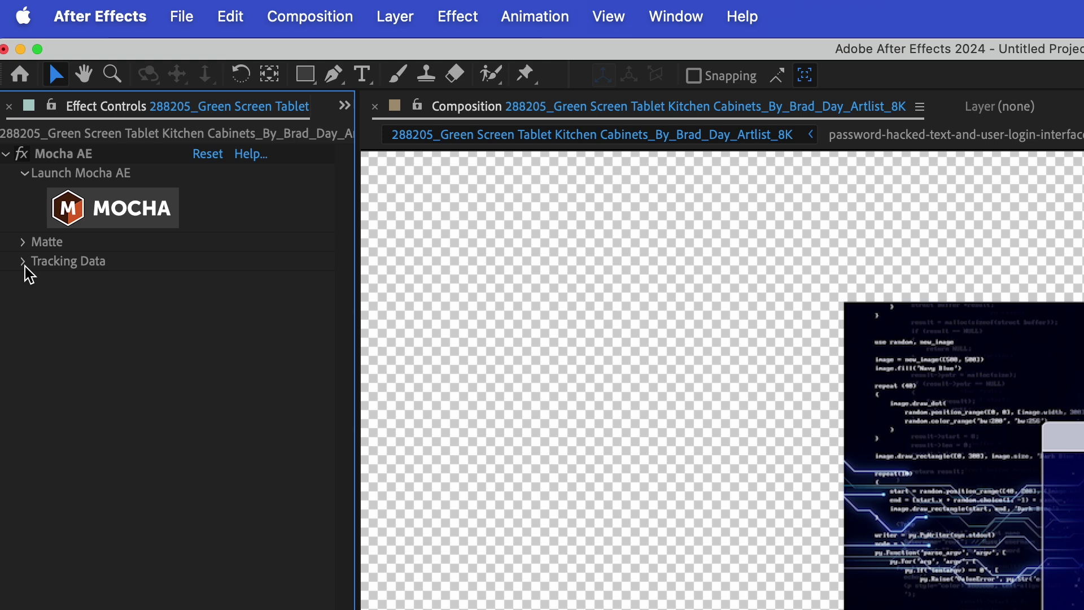
Create track data from Layer 1 and export it as a Corner Pin onto the login comp.
click(25, 266)
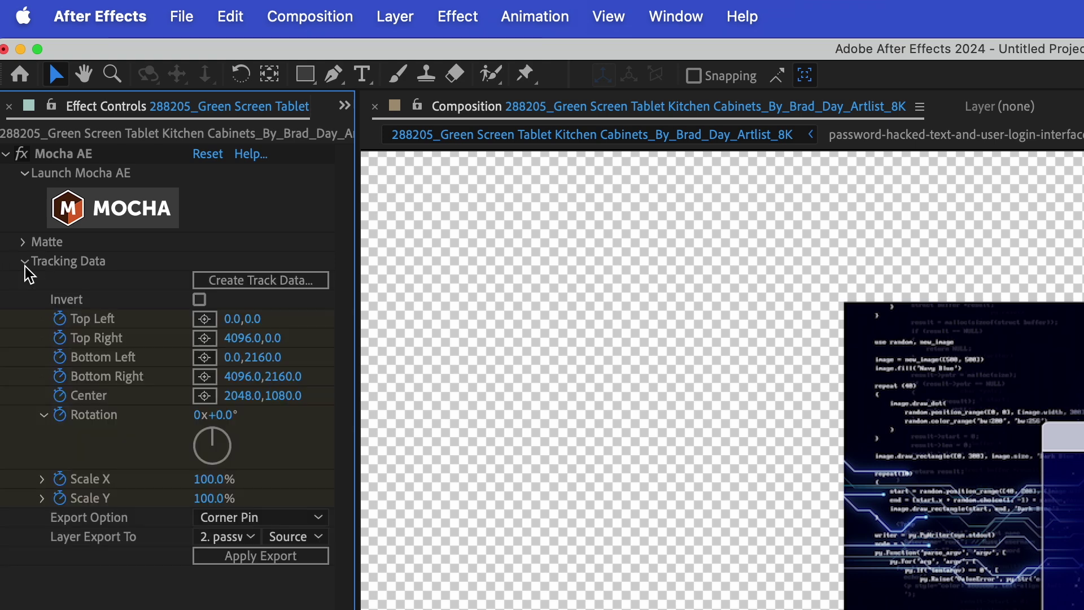
click(266, 280)
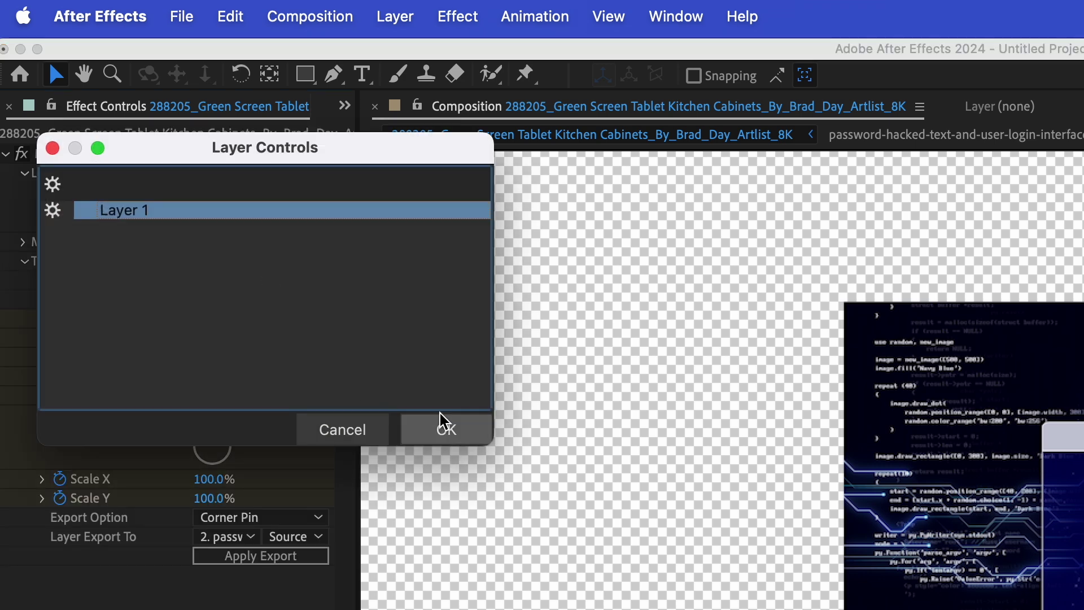
click(443, 428)
click(246, 556)
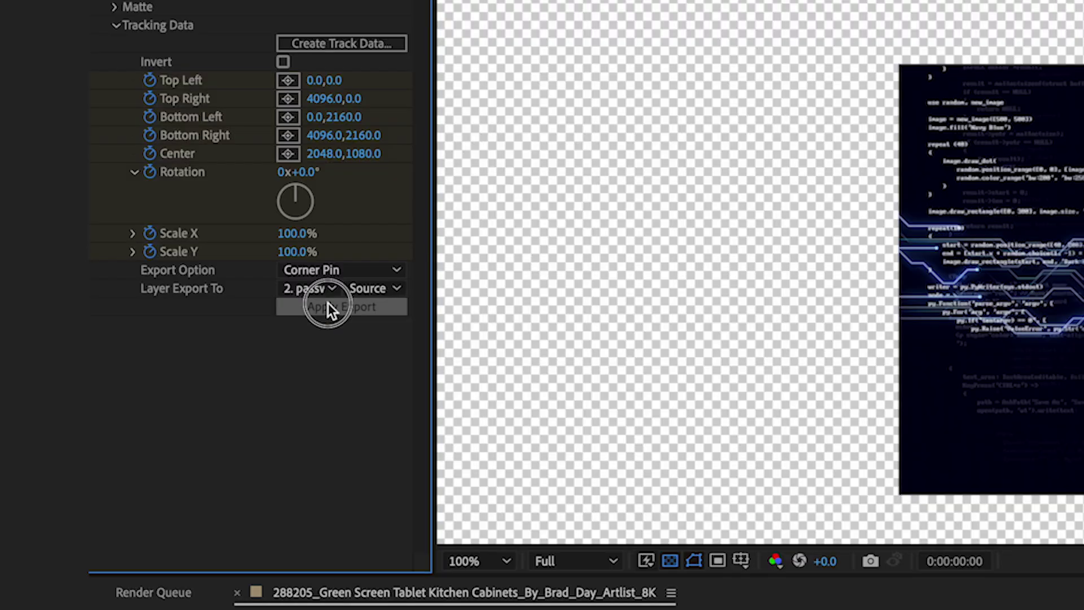
Reveal the login comp's Corner Pin keyframes and scrub the timeline to check the track.
click(216, 481)
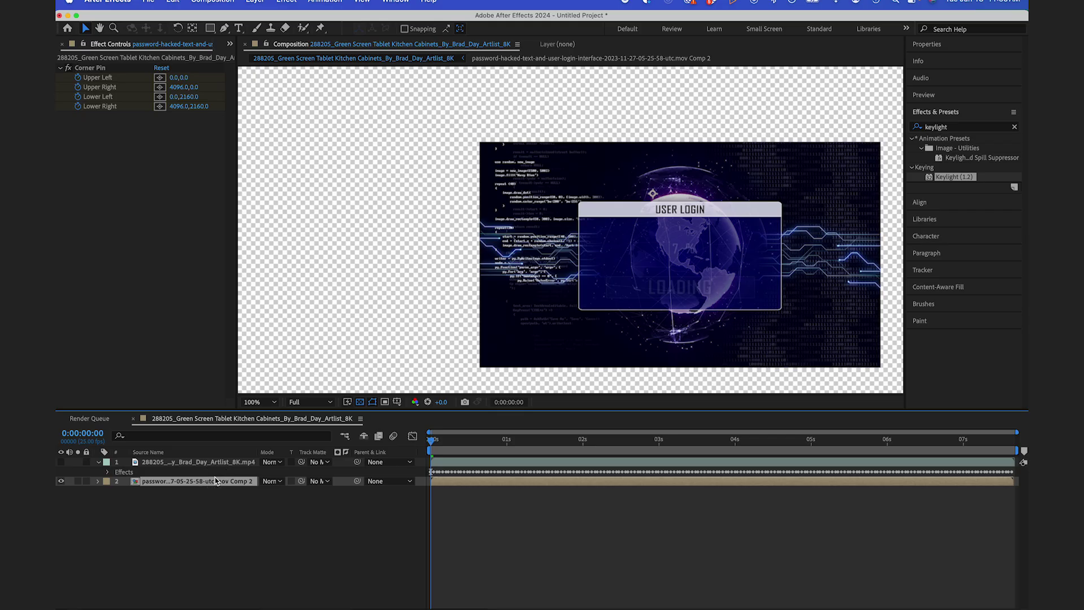
key(u)
drag(443, 444, 377, 443)
key(Home)
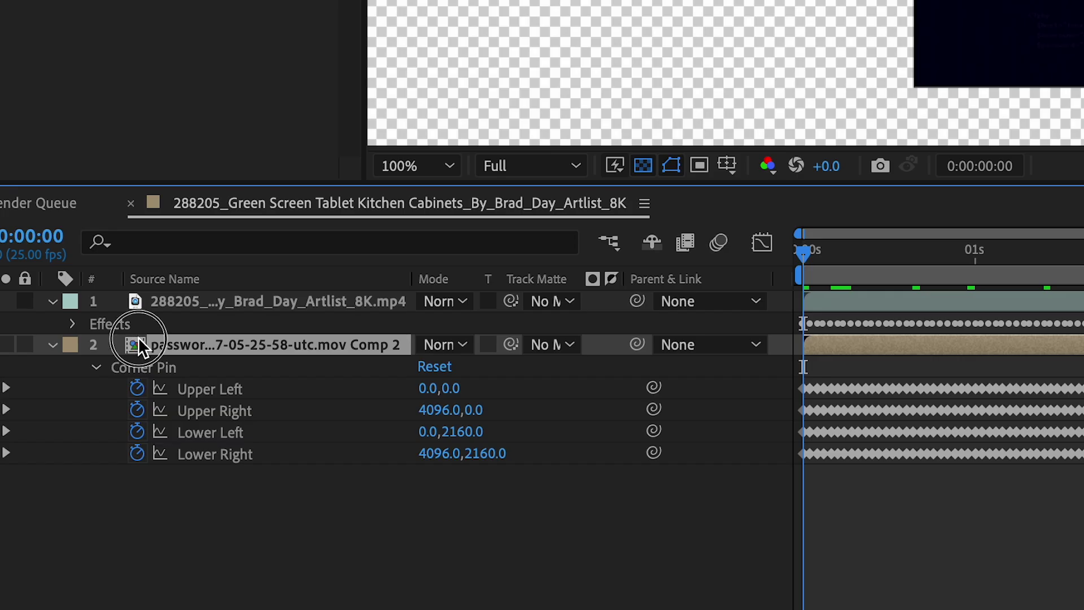
Preview the login comp above the footage, move it back beneath, and apply Keylight to the footage.
drag(139, 481, 138, 463)
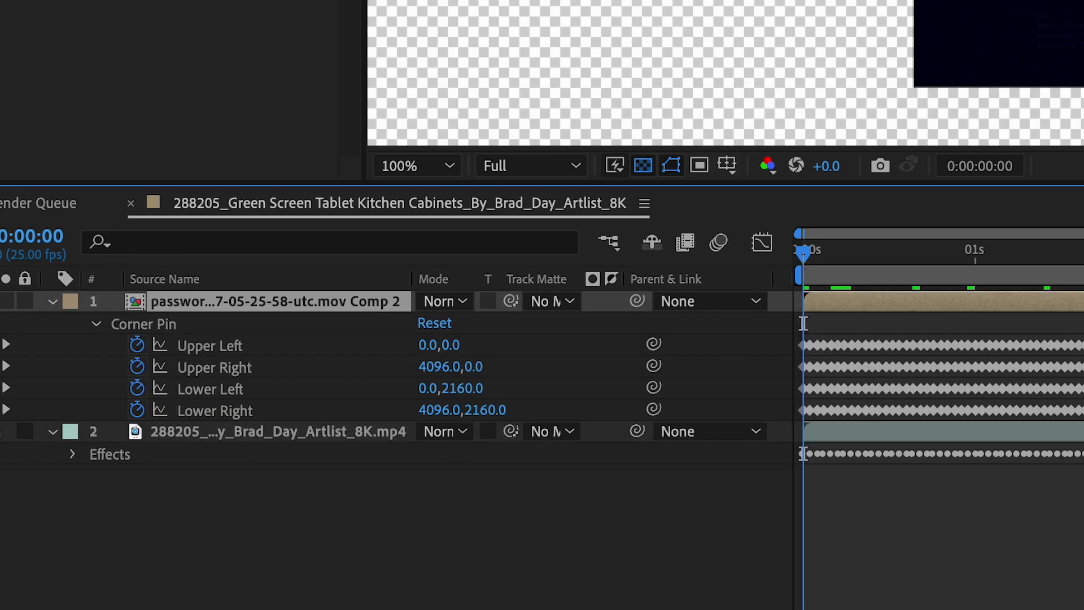
key(t)
click(667, 539)
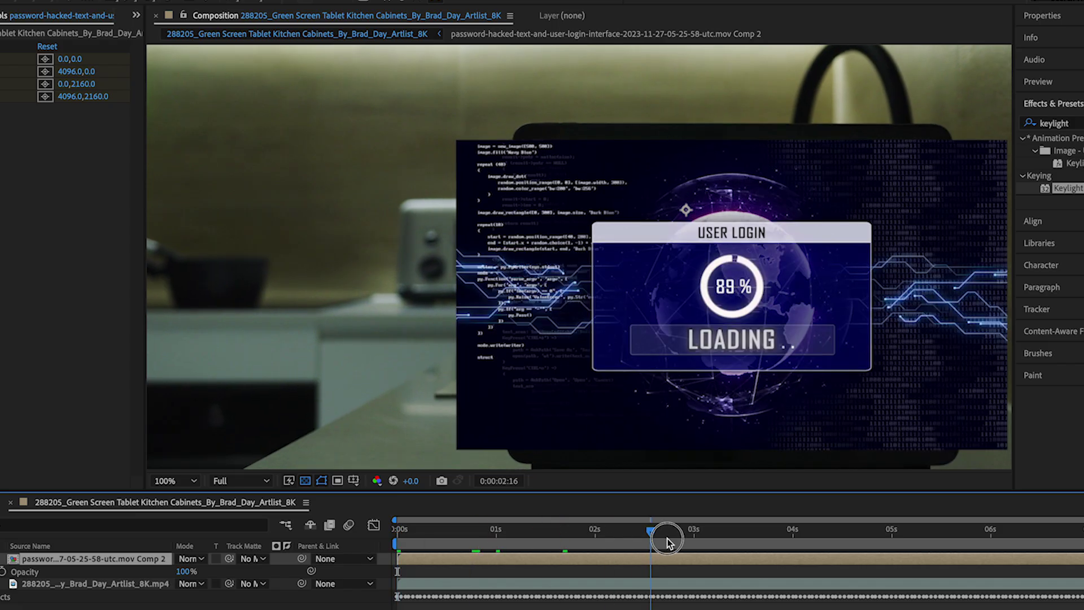
drag(666, 539, 398, 537)
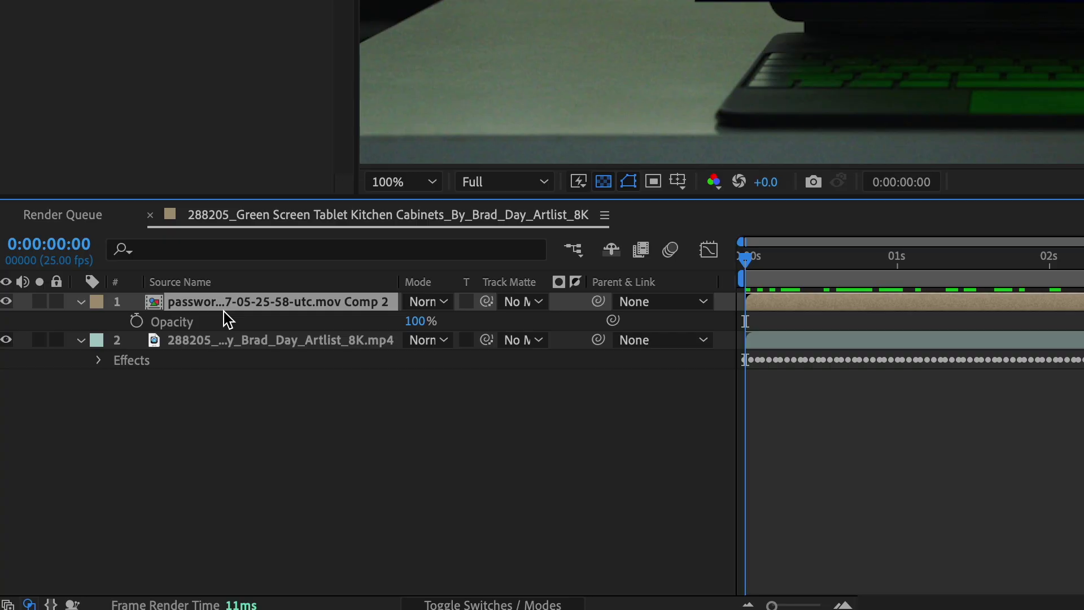
drag(59, 564, 107, 594)
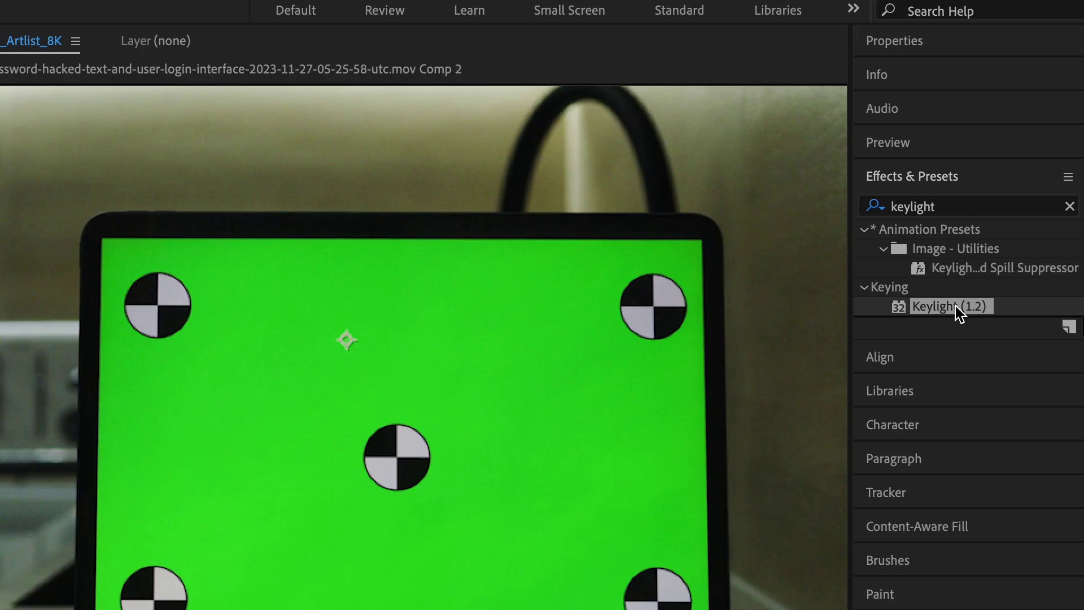
drag(958, 313, 508, 476)
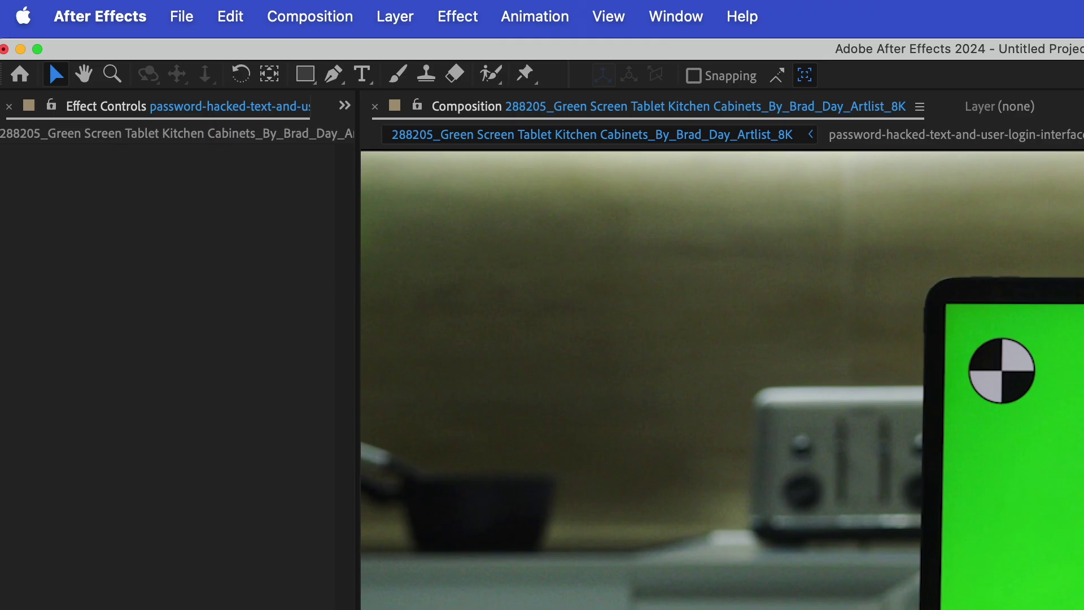
Sample the tablet's green as Screen Colour and, in Screen Matte view, set Clip White to 67.
click(234, 423)
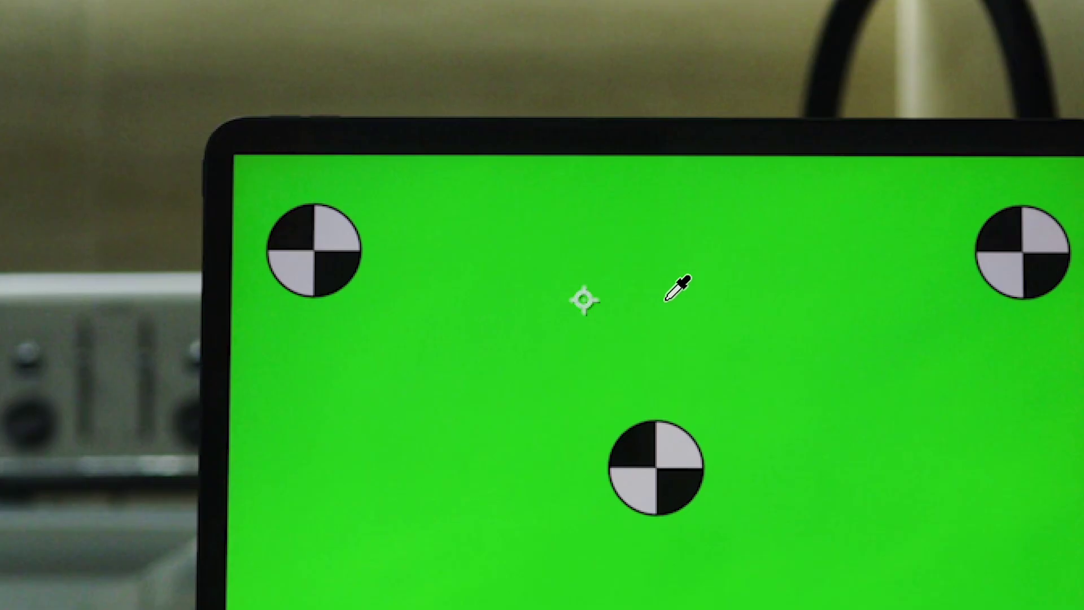
click(649, 298)
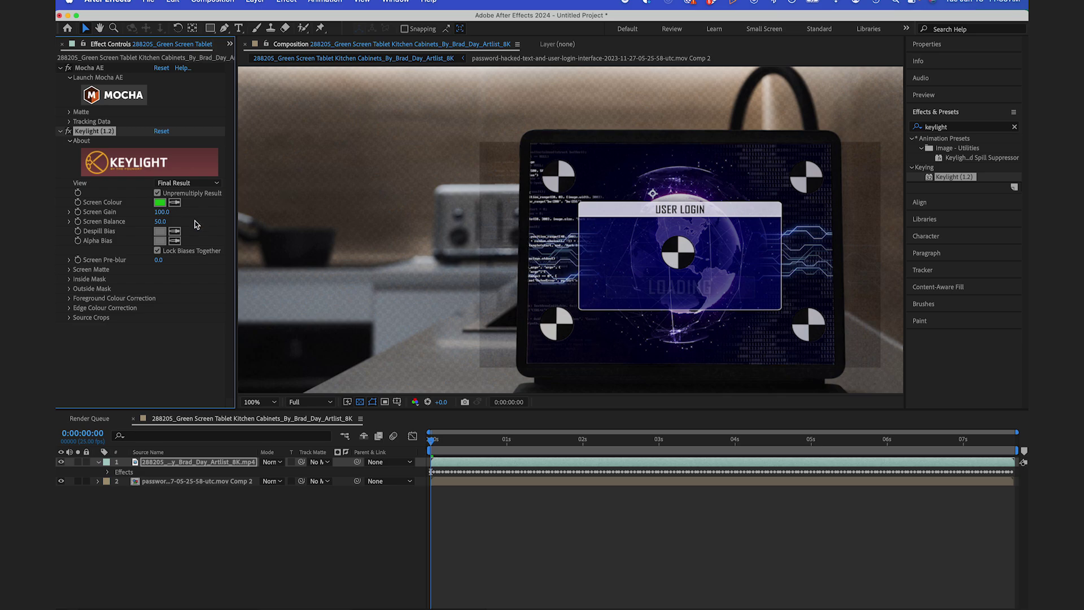
click(178, 183)
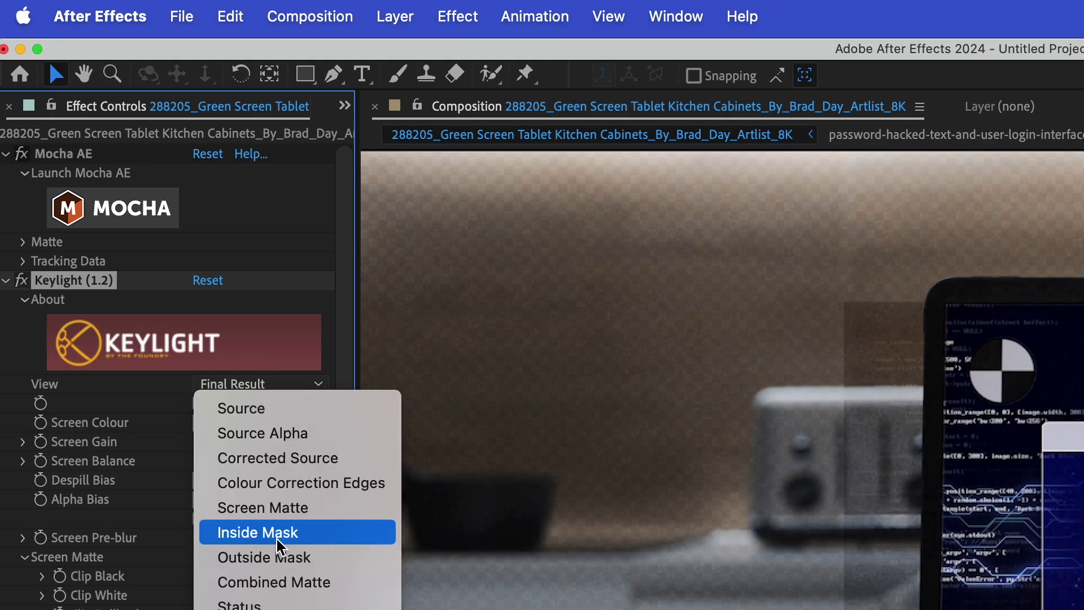
click(264, 510)
drag(202, 575, 245, 580)
drag(245, 247, 206, 249)
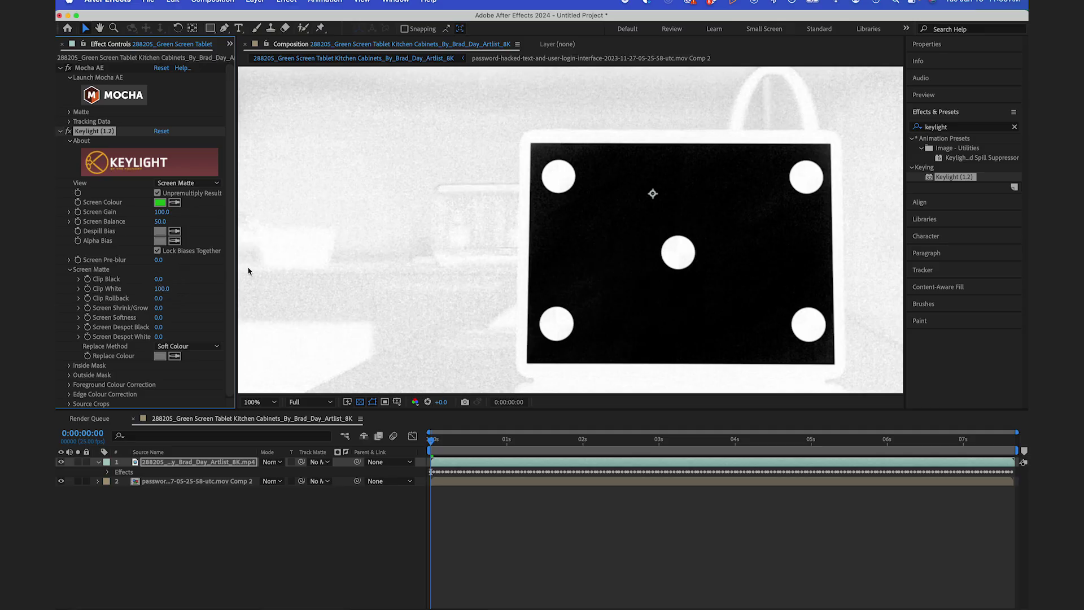
mouse_move(160, 288)
mouse_down()
mouse_move(136, 288)
mouse_move(152, 288)
mouse_up()
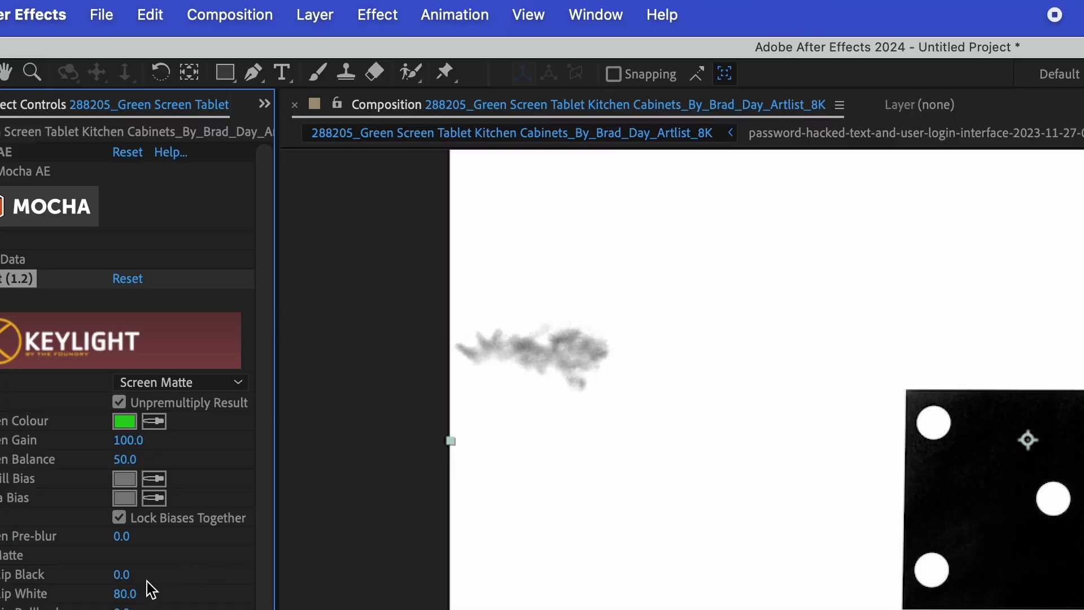
mouse_move(130, 591)
mouse_down()
mouse_move(106, 592)
mouse_move(119, 591)
mouse_up()
drag(157, 288, 154, 288)
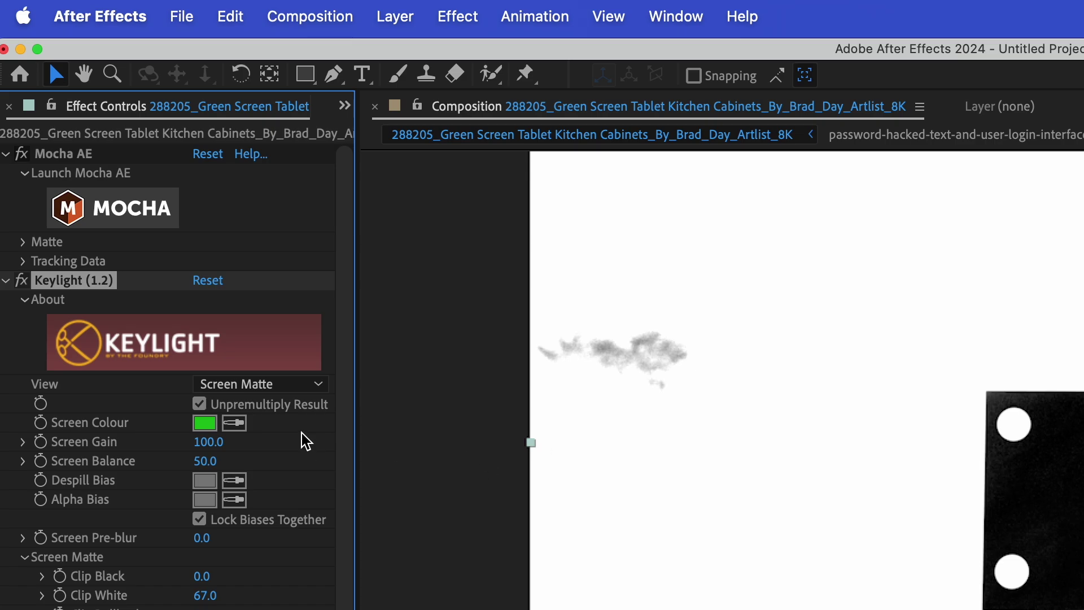
Return to Final Result, compare with Keylight on and off, then delete Keylight.
click(257, 385)
click(258, 609)
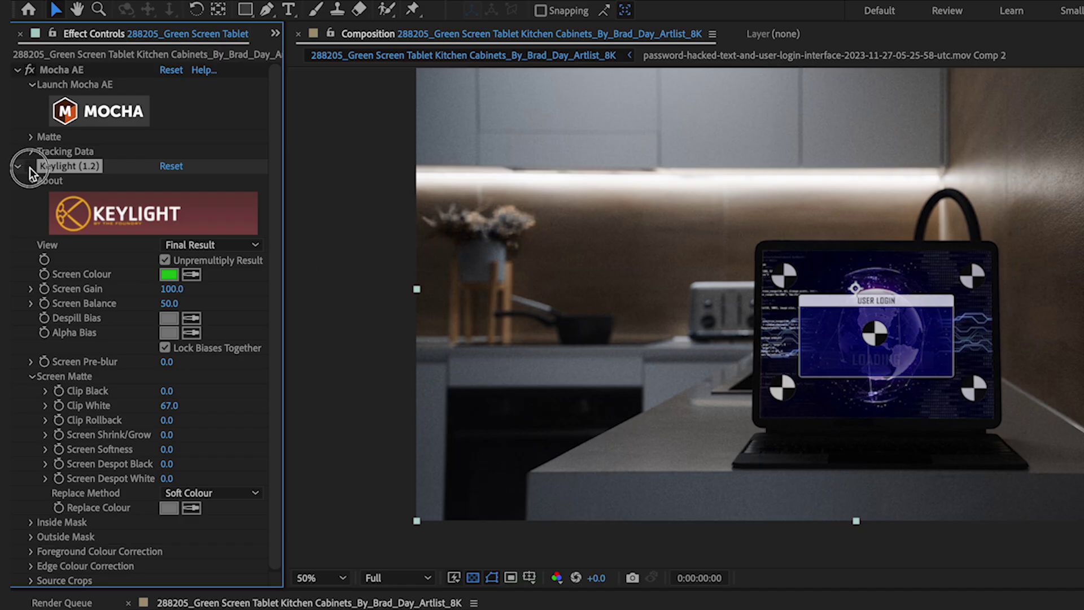
click(29, 166)
click(30, 166)
click(29, 166)
click(30, 166)
click(29, 166)
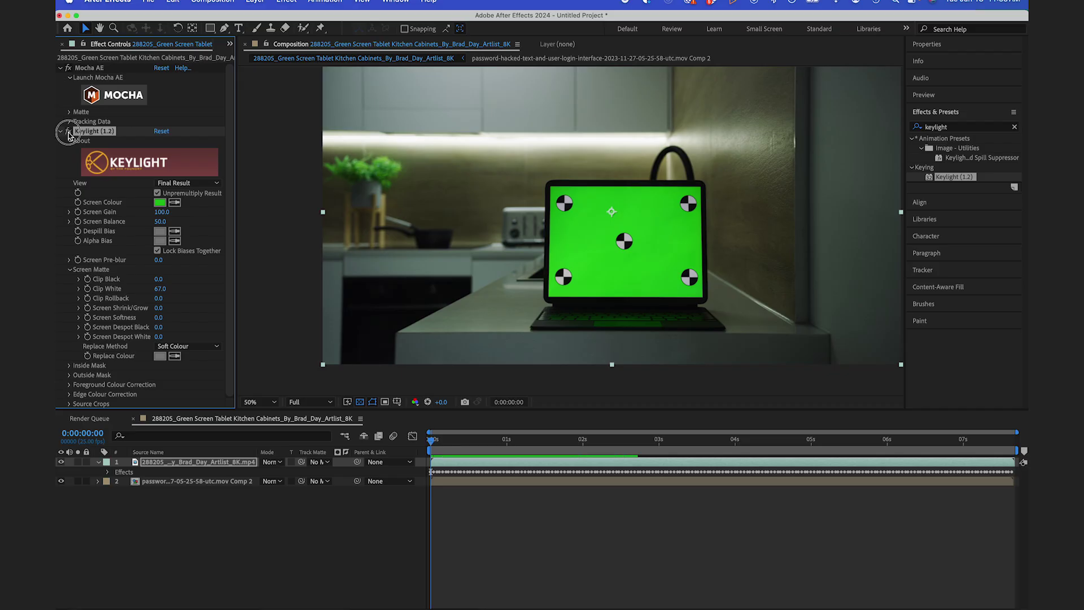
click(68, 133)
click(69, 134)
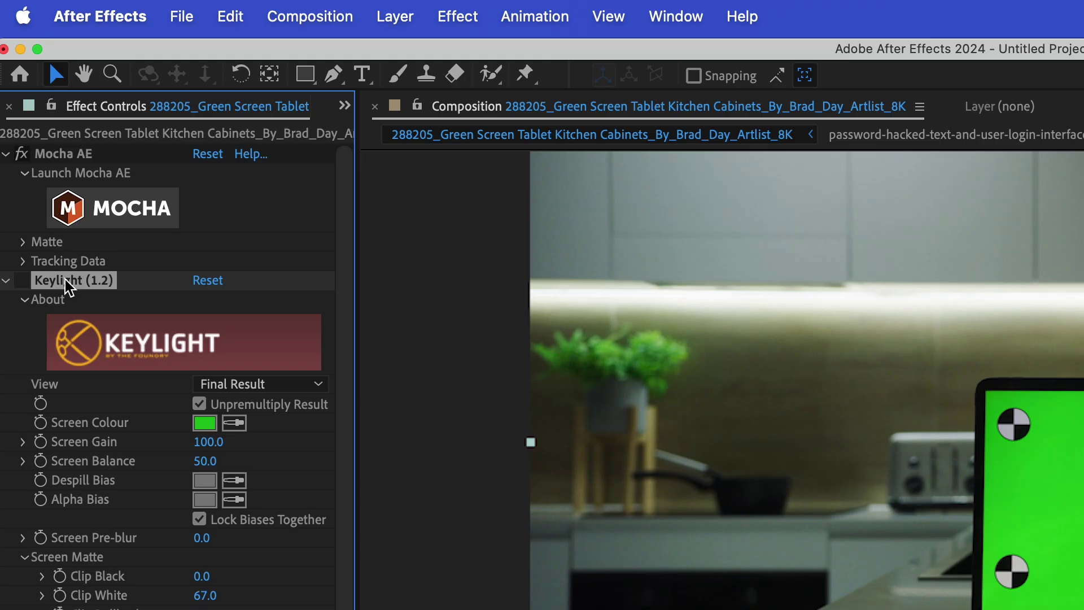
key(Delete)
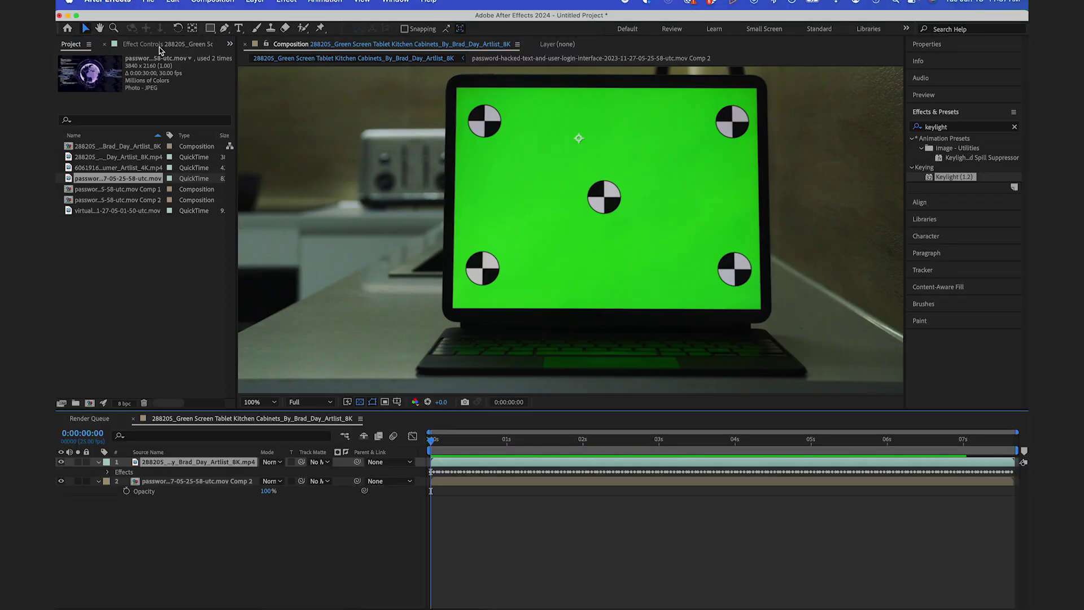
Create AE masks on the kitchen clip from the Mocha AE matte.
click(160, 49)
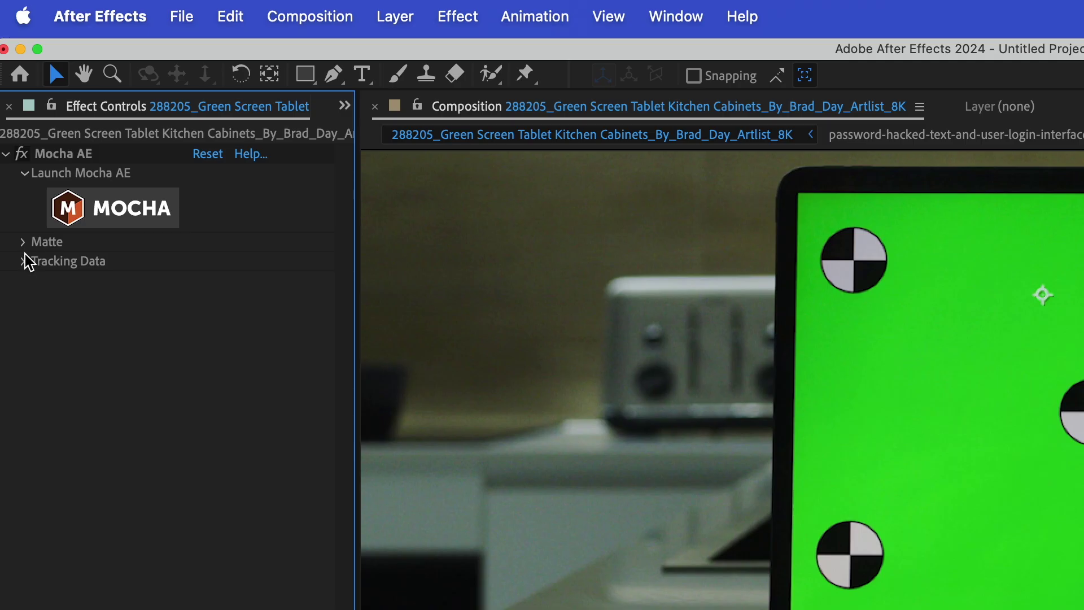
click(23, 242)
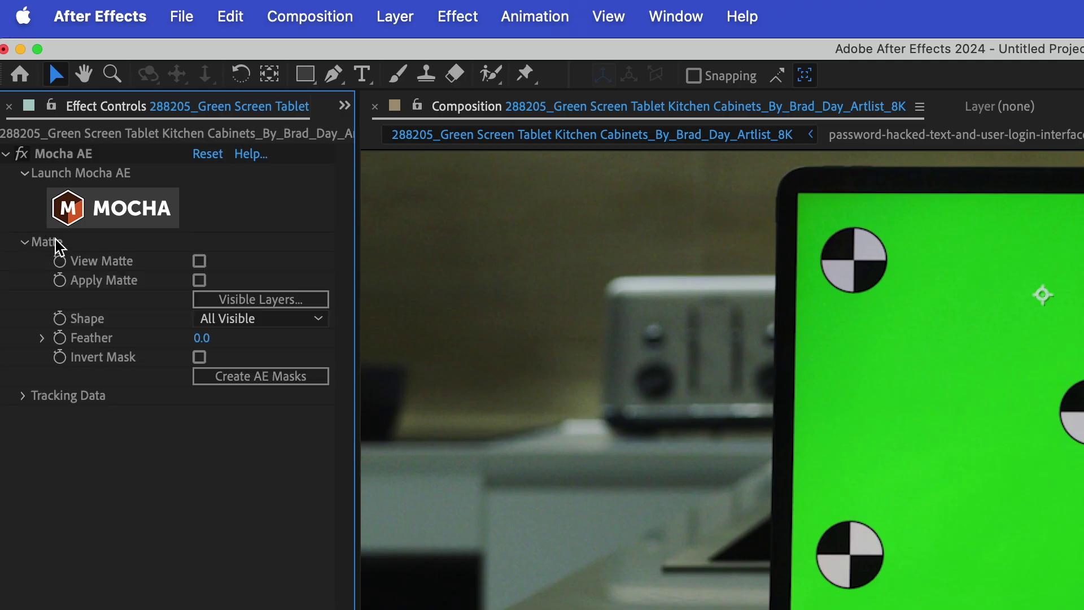
click(254, 377)
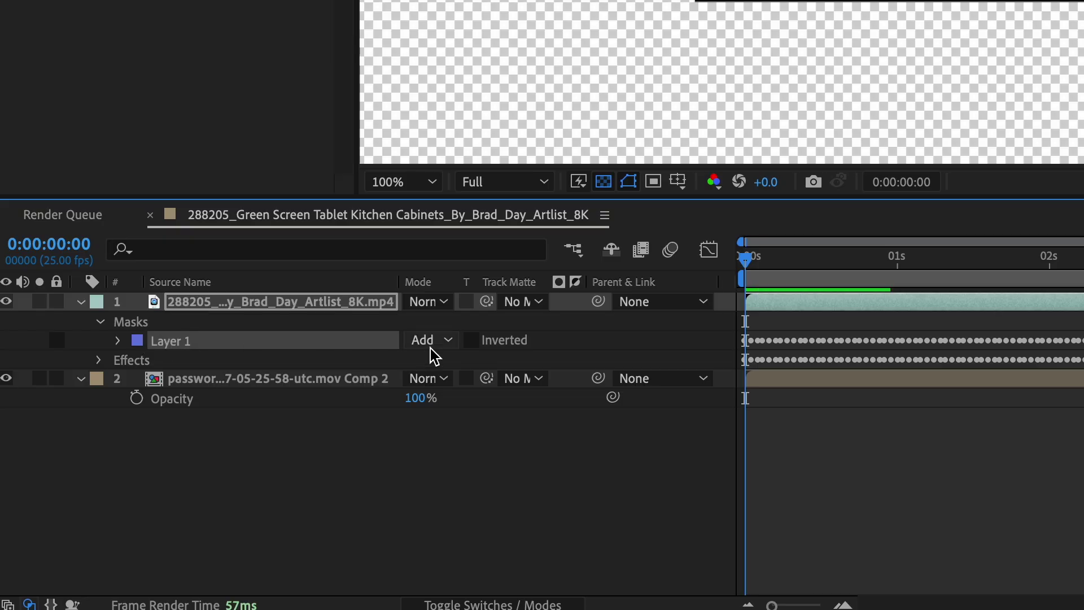
Set the tablet mask to Subtract, preview the cutout, and expand the mask 3 pixels.
click(274, 482)
click(460, 418)
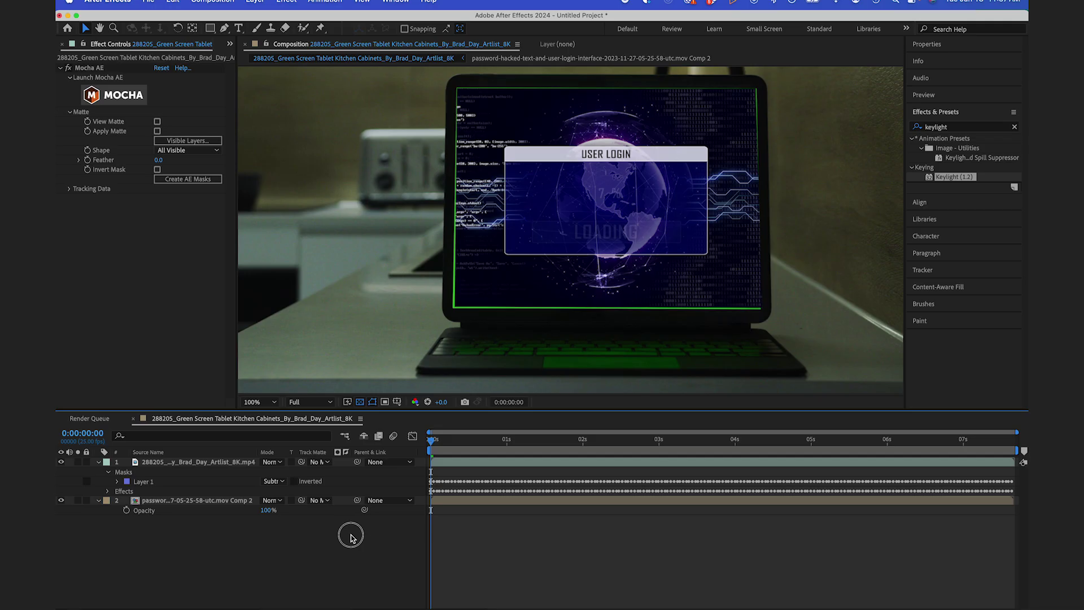
drag(458, 446, 609, 437)
key(space)
click(117, 482)
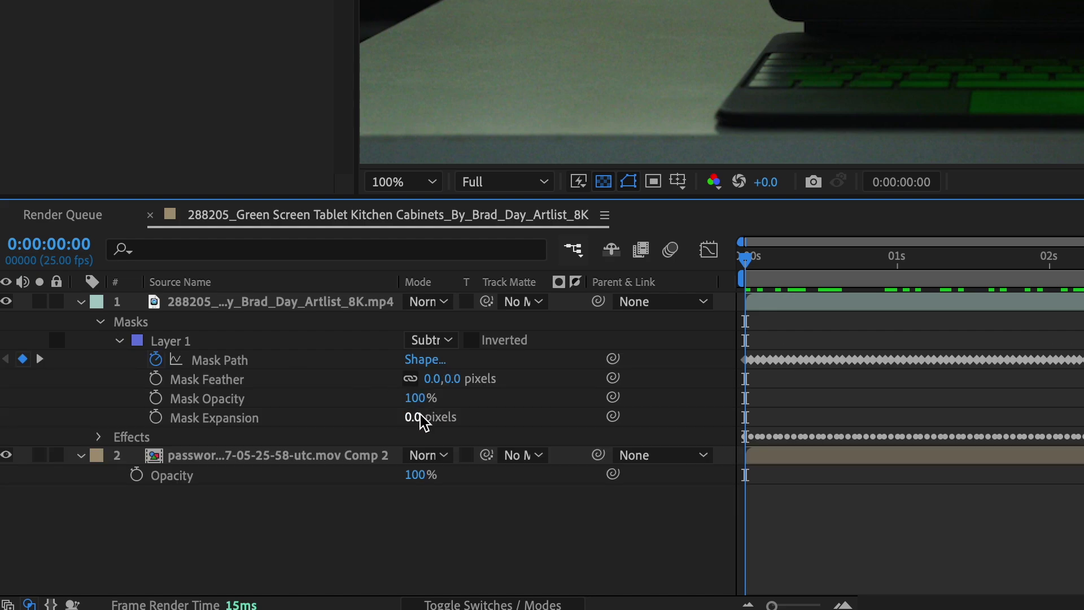
mouse_move(420, 414)
mouse_down()
mouse_move(413, 408)
mouse_move(431, 416)
mouse_up()
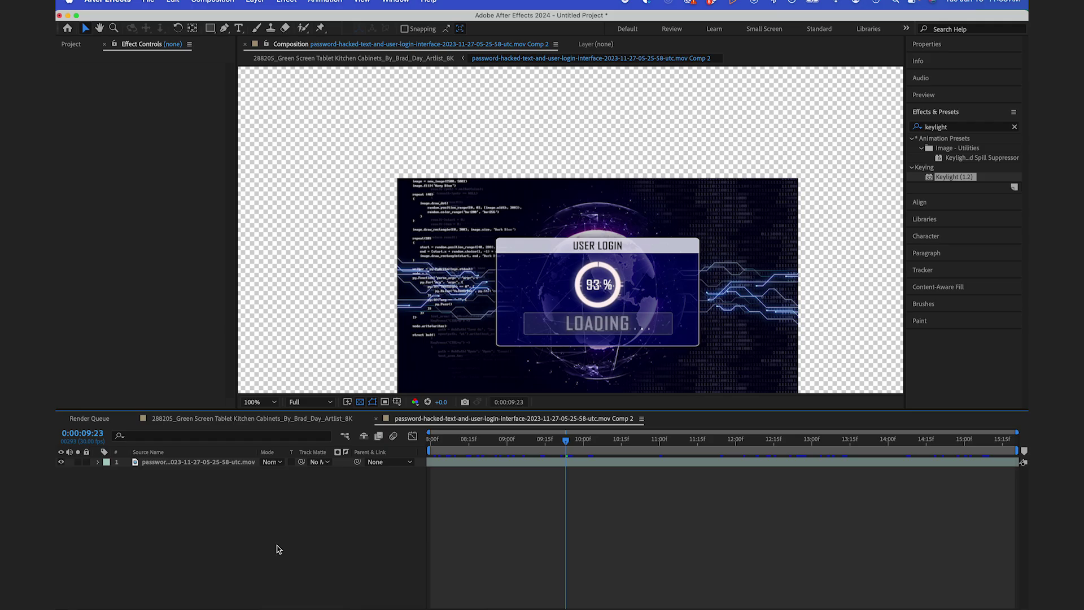
In the login comp, add a black solid and move it below the interface video.
key(comma)
right_click(173, 569)
mouse_move(226, 469)
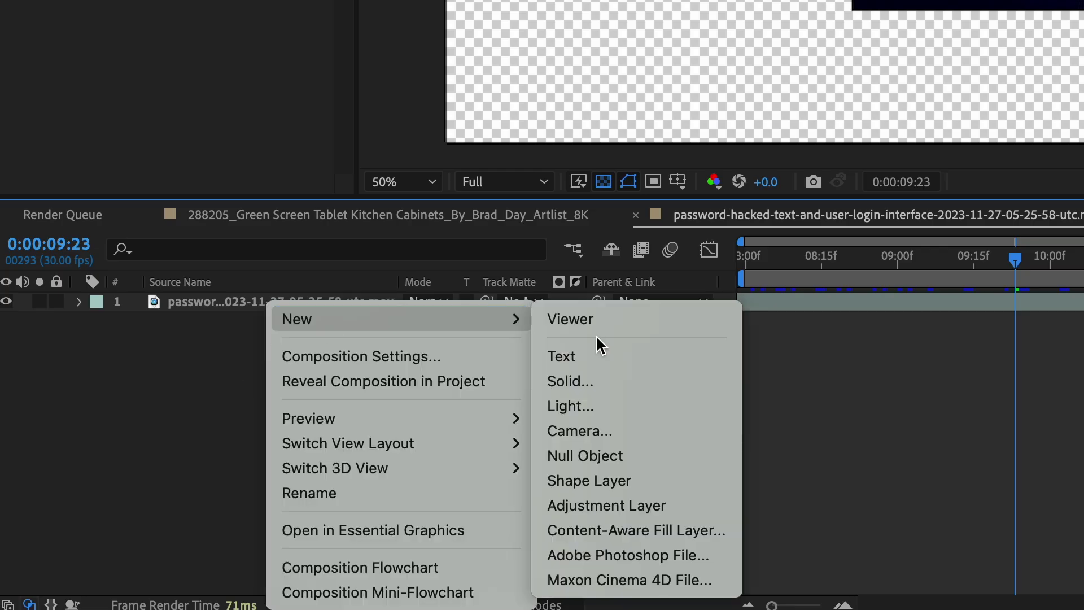
click(347, 502)
click(539, 386)
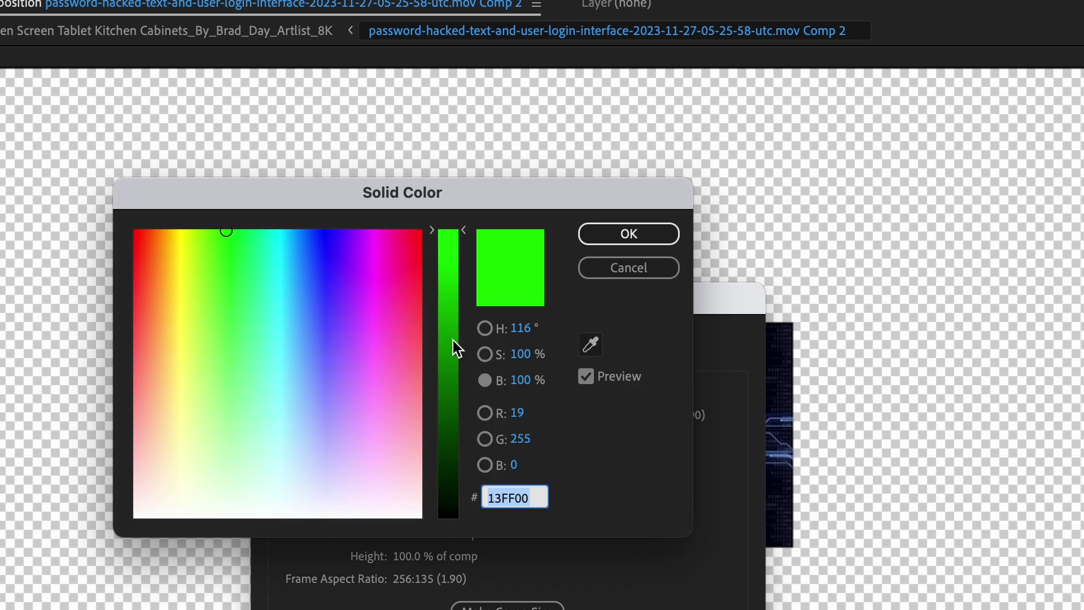
drag(457, 349, 459, 587)
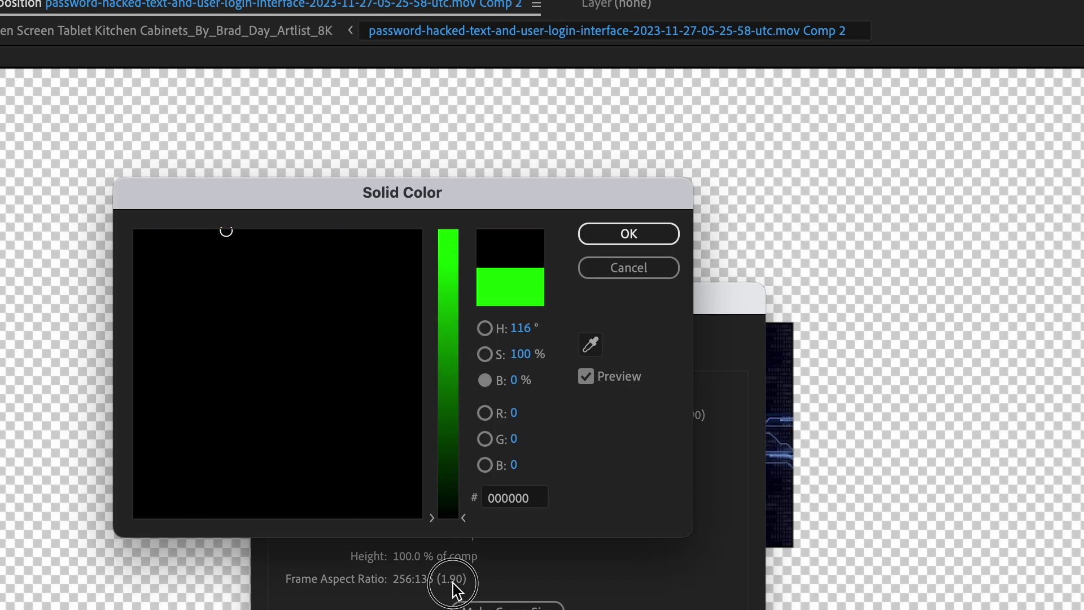
click(628, 233)
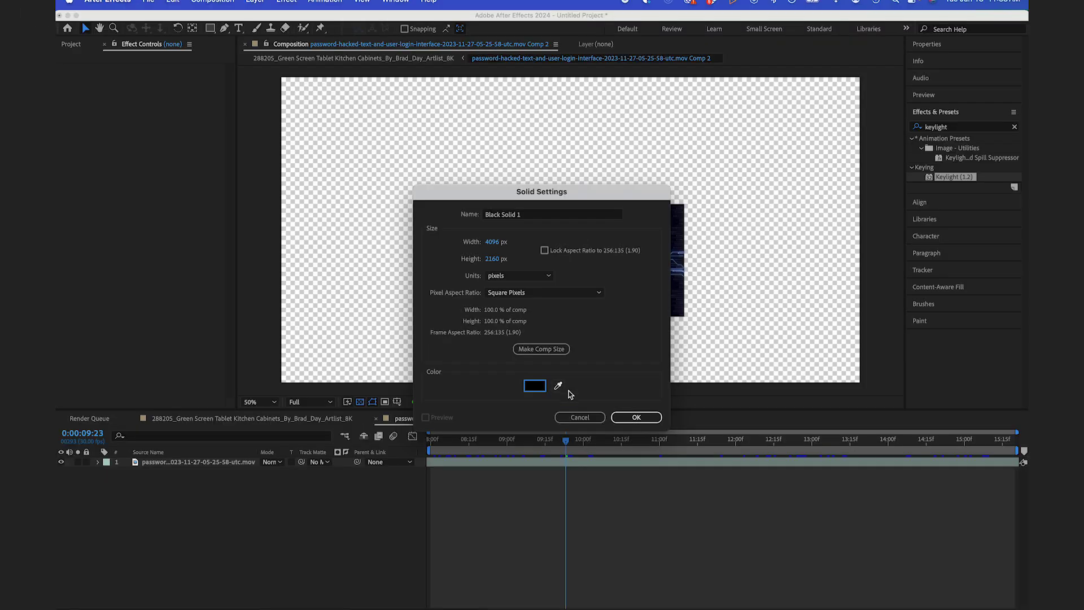
key(Return)
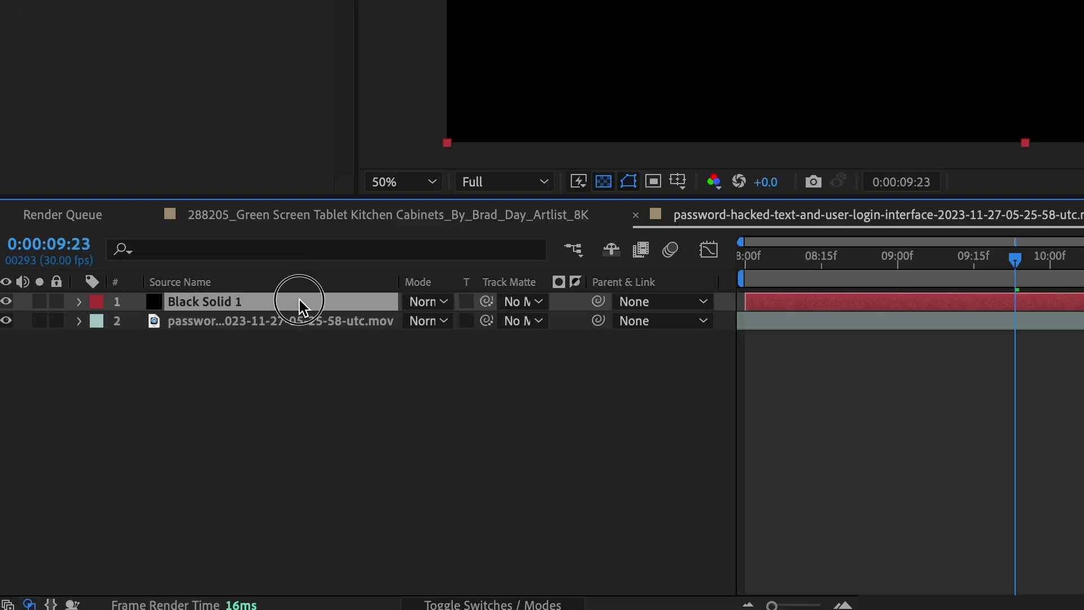
drag(207, 462, 207, 475)
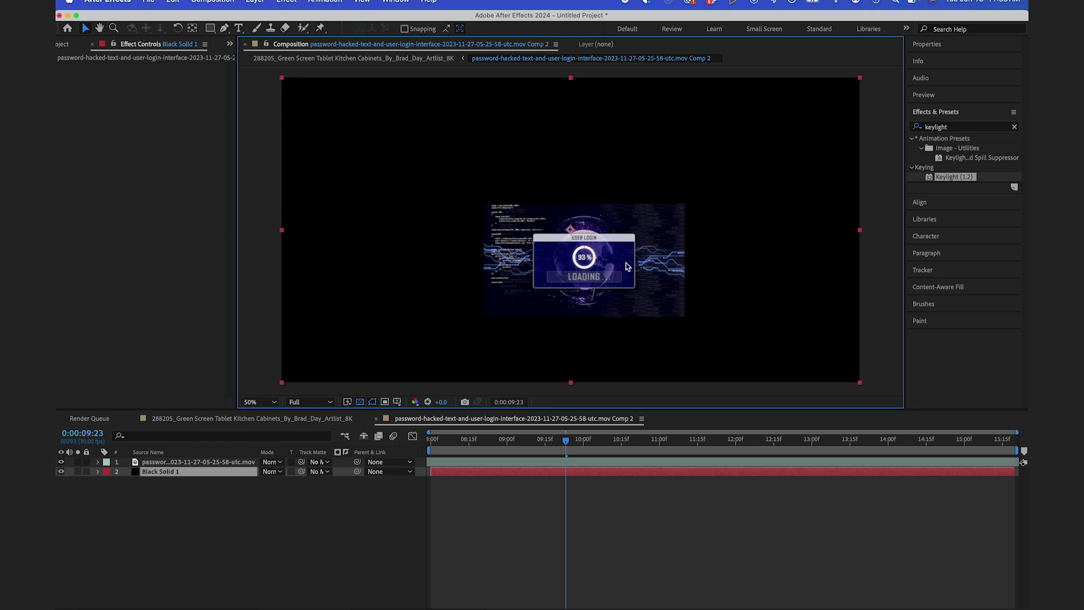
Return to the green-screen tablet kitchen composition and preview the composite up close.
click(424, 58)
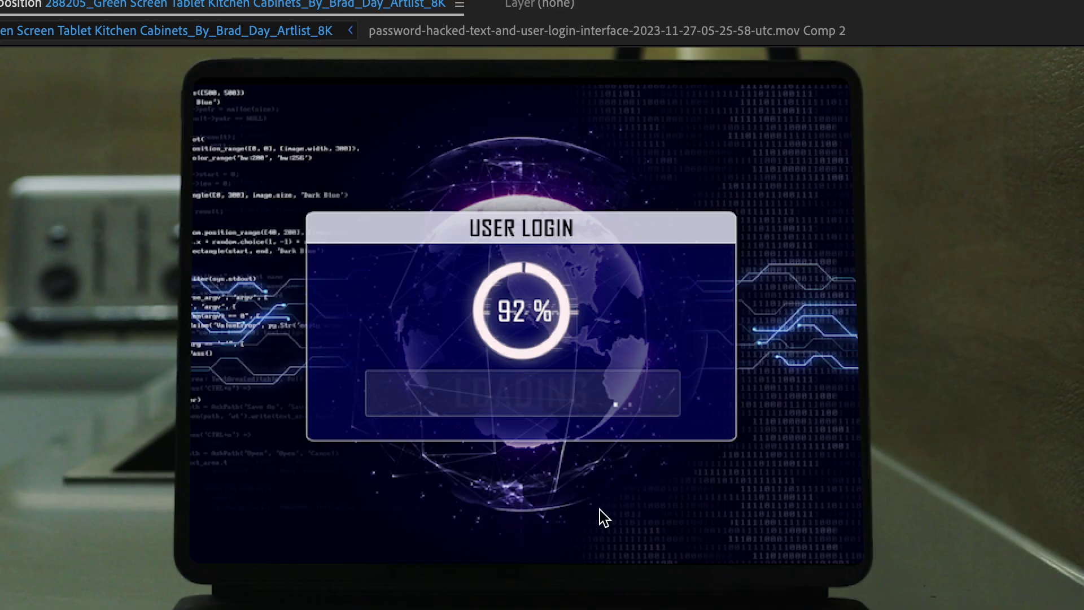
drag(564, 441, 763, 454)
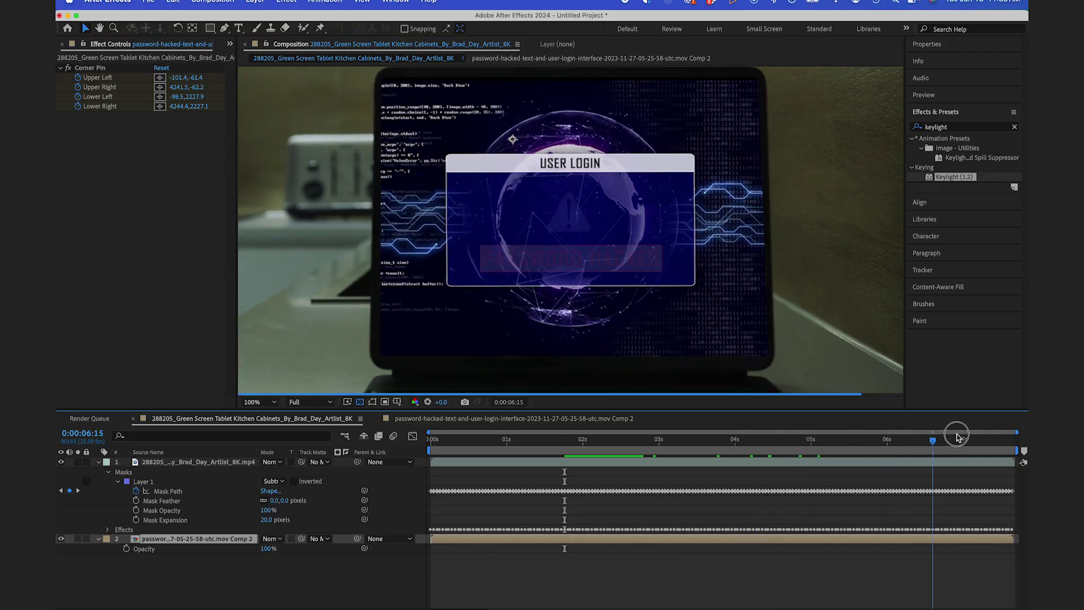
drag(956, 435, 375, 481)
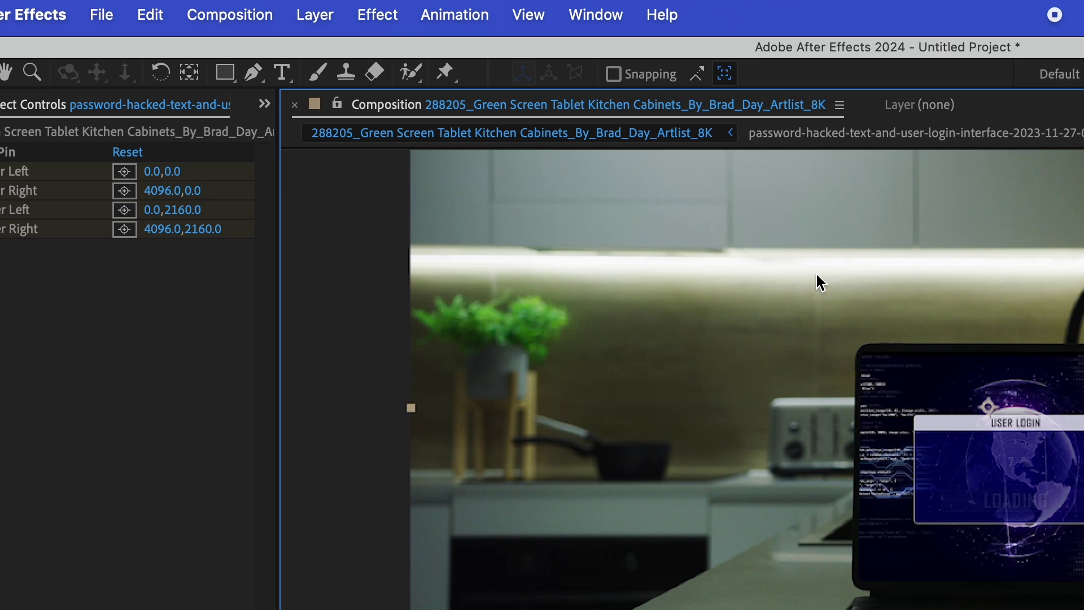
key(.)
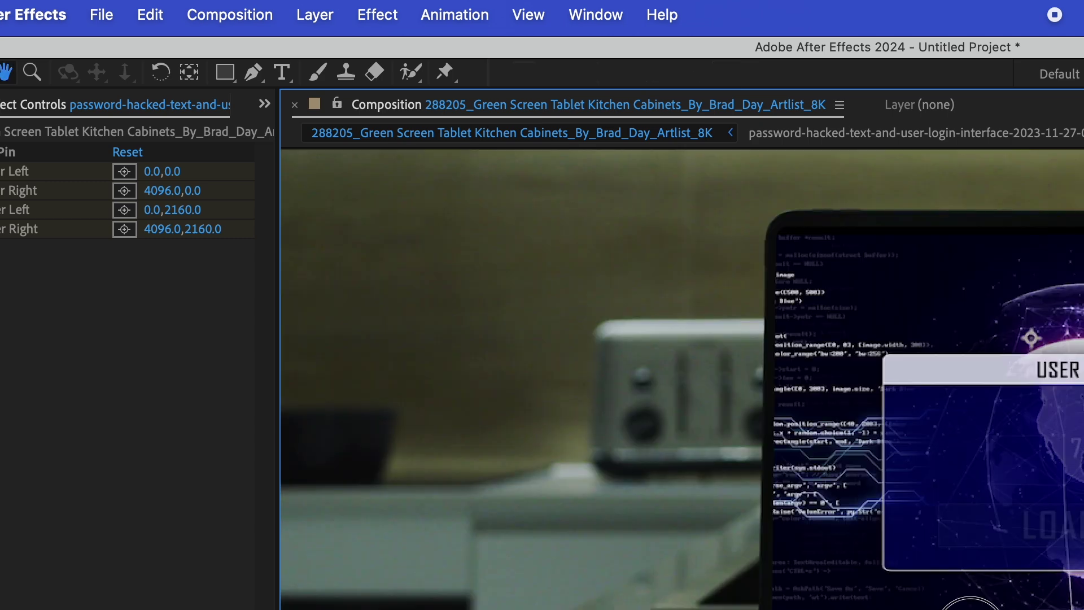
drag(967, 609, 870, 491)
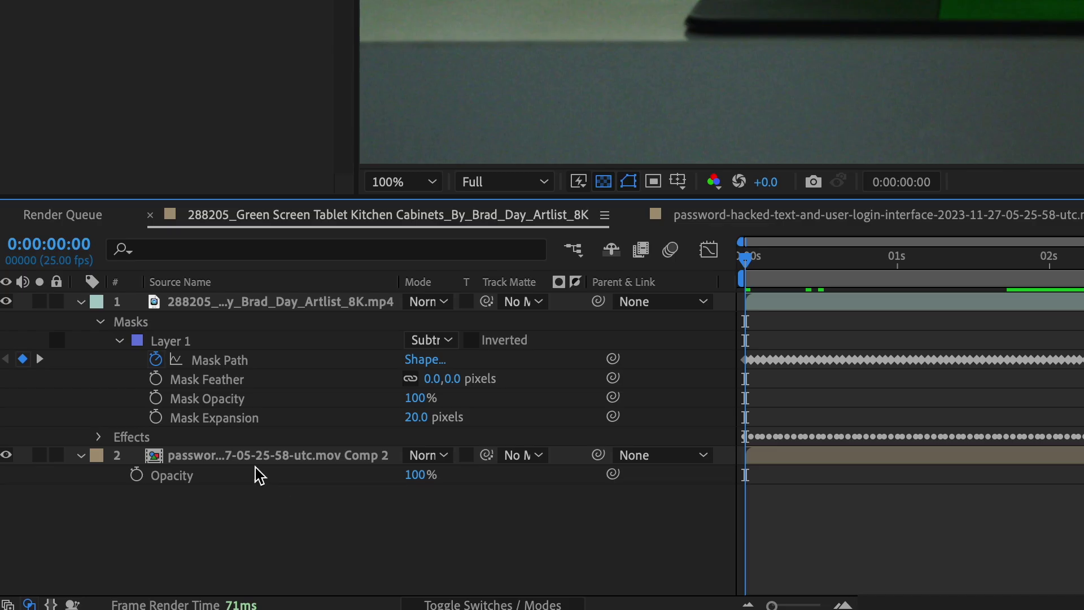
Add an adjustment layer with a rectangle mask drawn over the tablet keyboard.
right_click(186, 546)
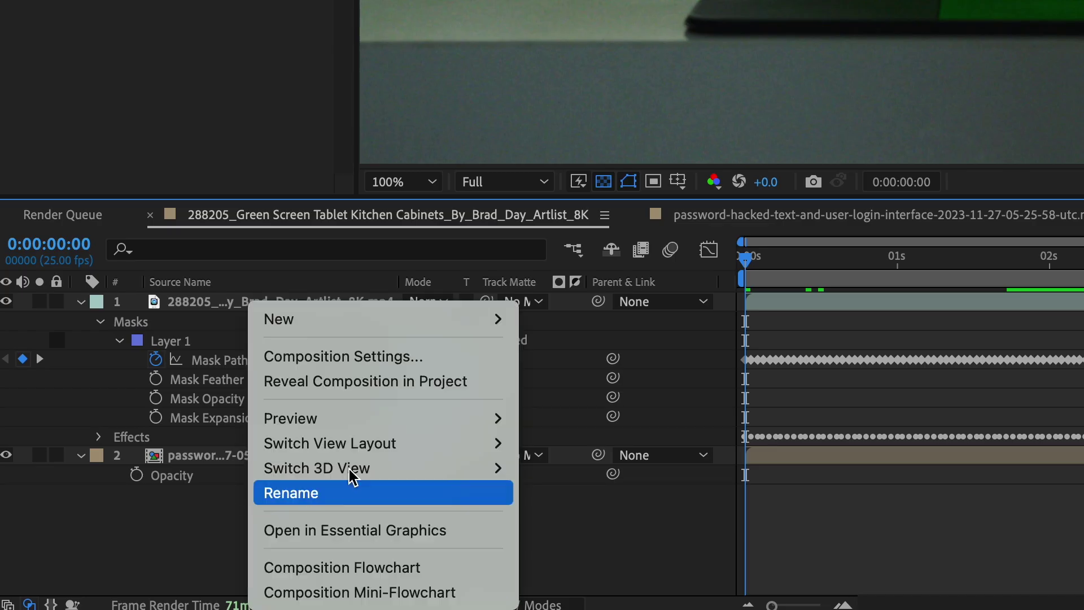
mouse_move(249, 469)
click(587, 505)
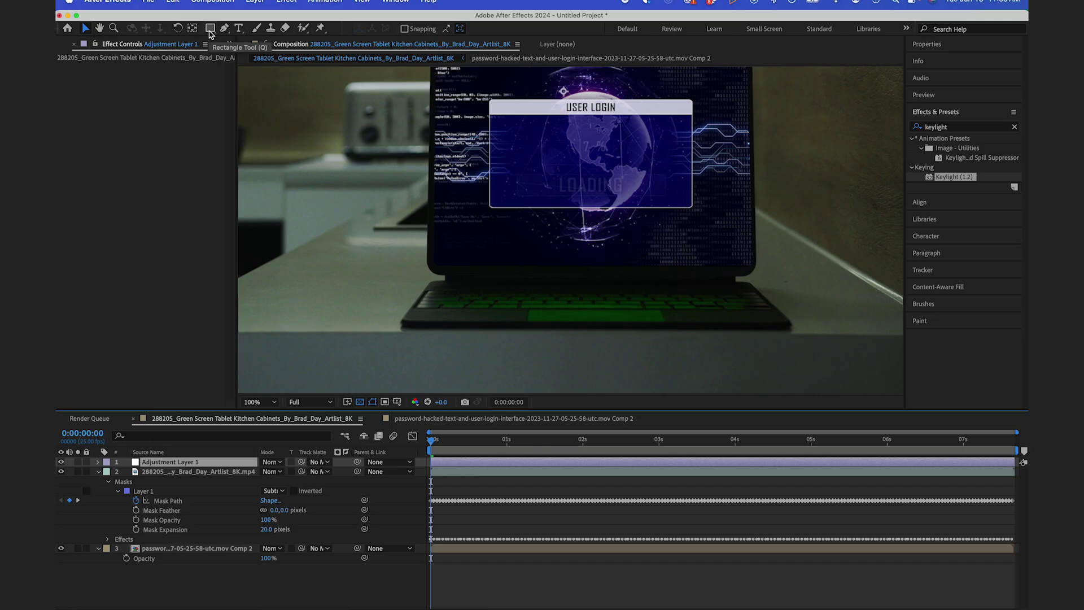
click(207, 33)
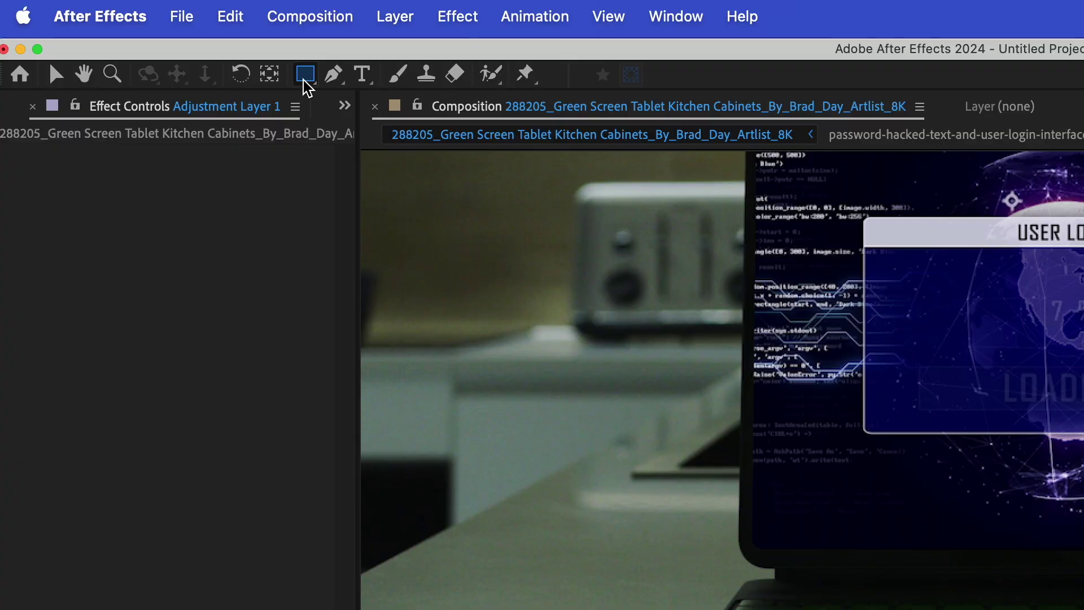
drag(193, 456, 1033, 570)
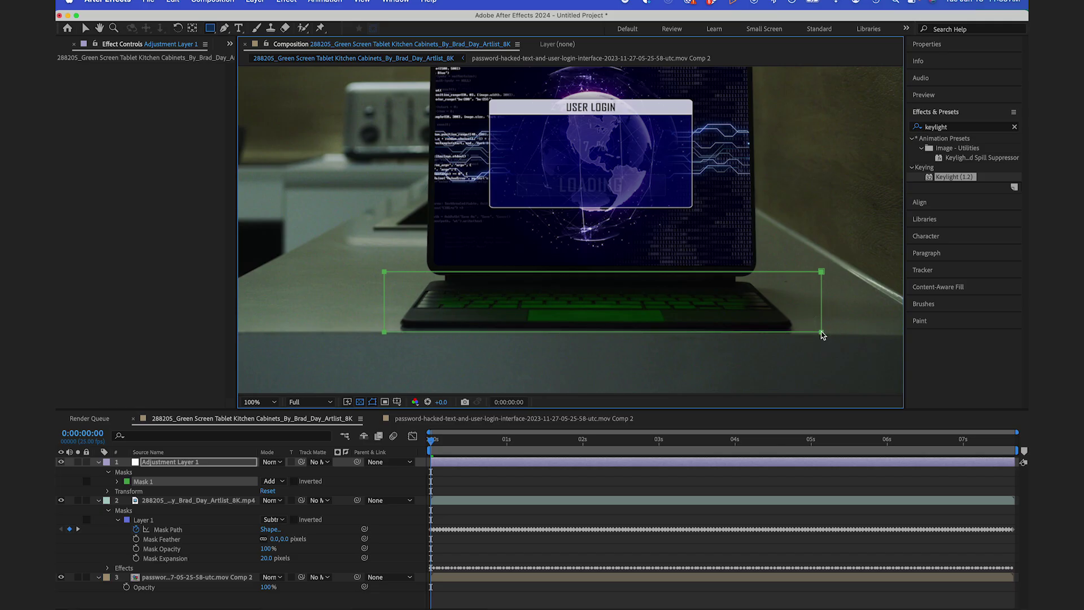
Keyframe the Mask 1 path and track the mask forward through the clip.
click(115, 481)
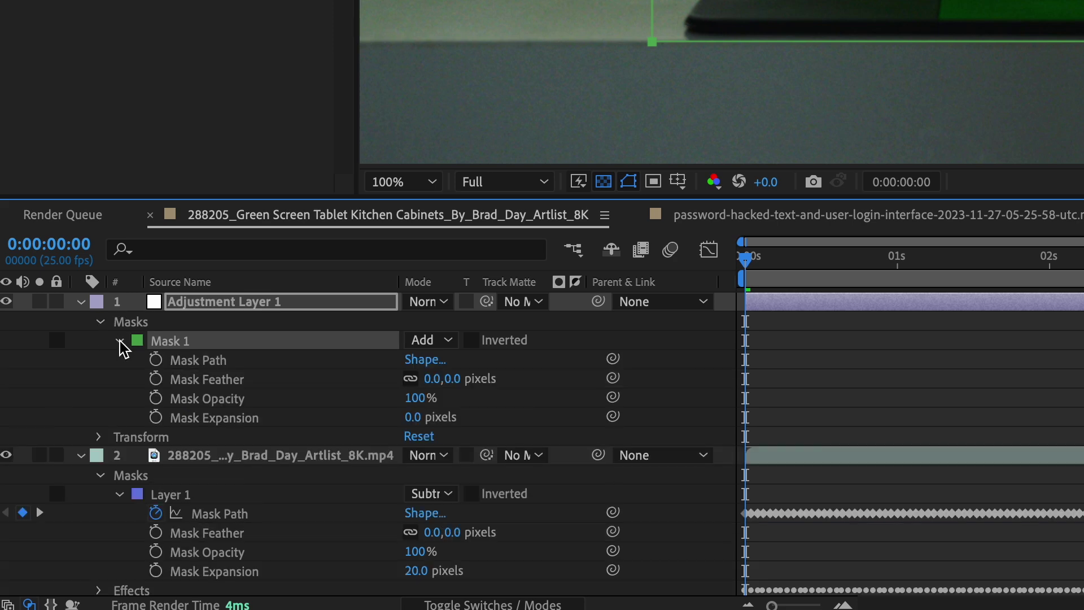
click(156, 361)
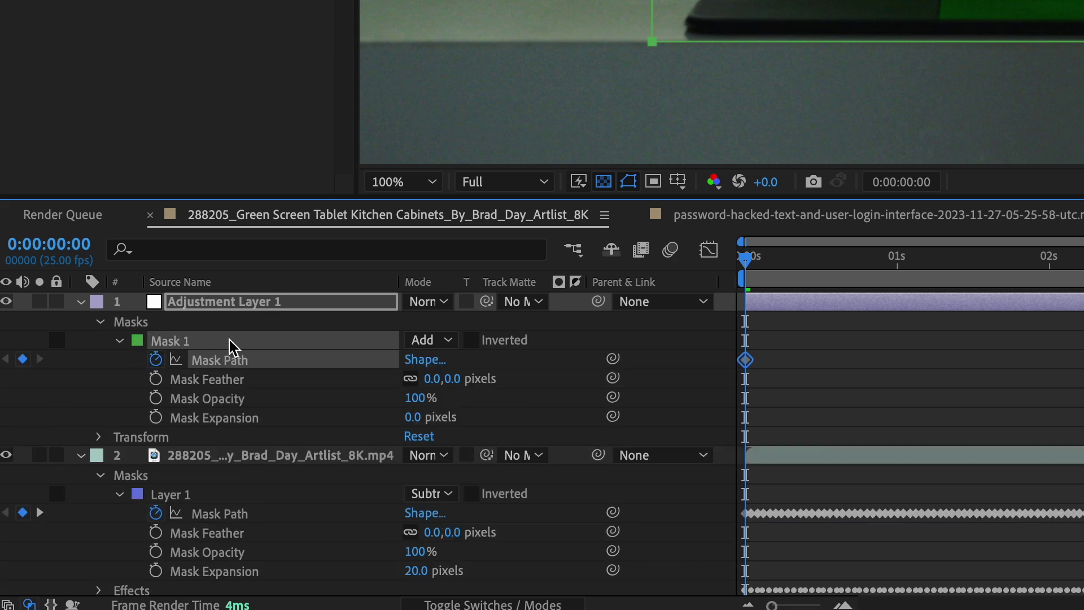
right_click(230, 355)
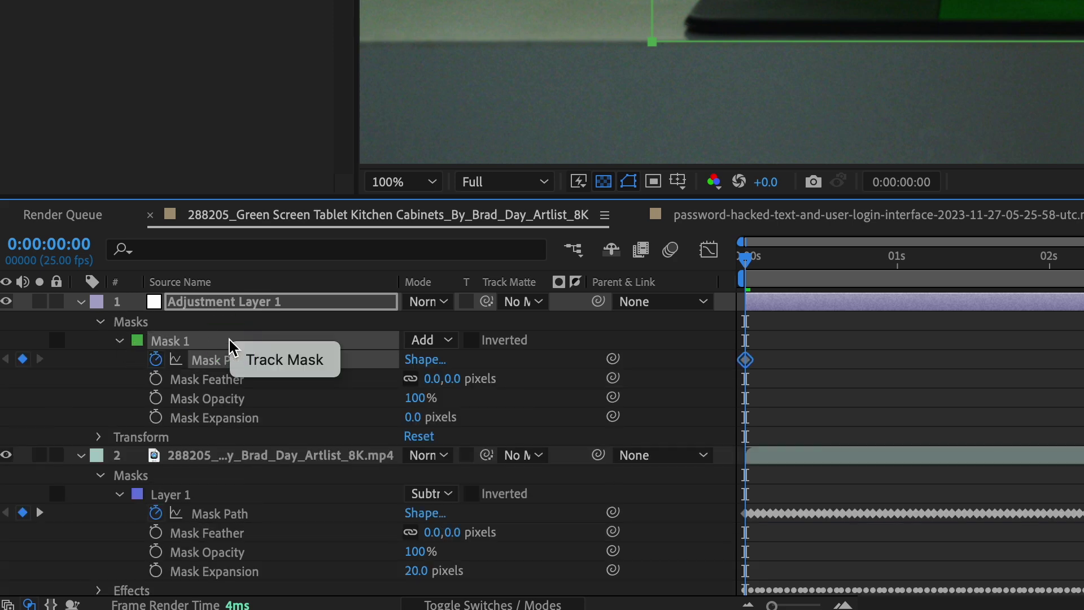
click(261, 360)
click(911, 310)
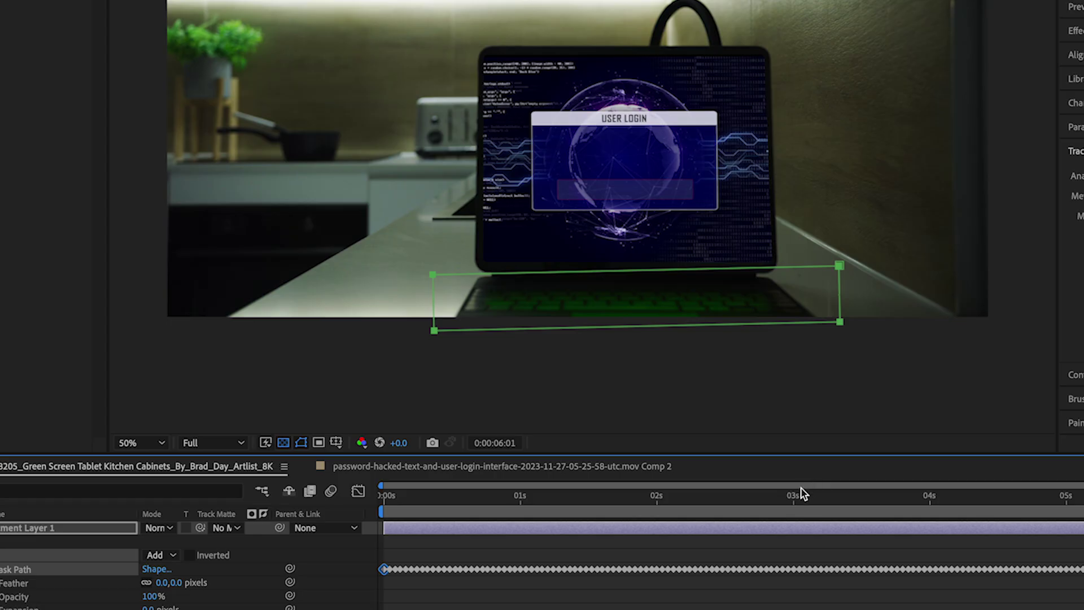
drag(801, 490, 264, 491)
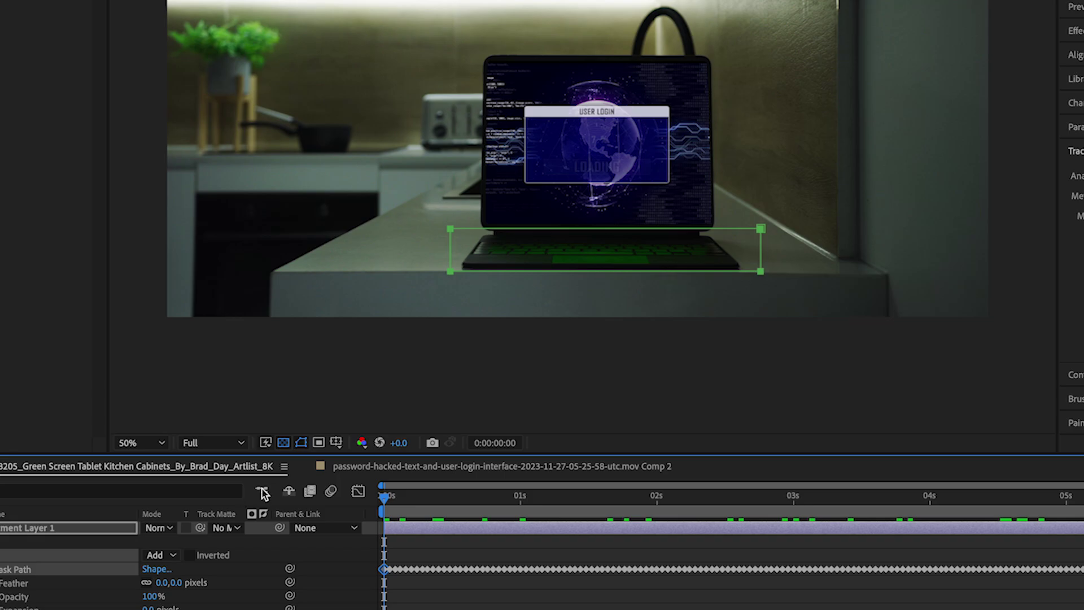
scroll(498, 205, up, 1)
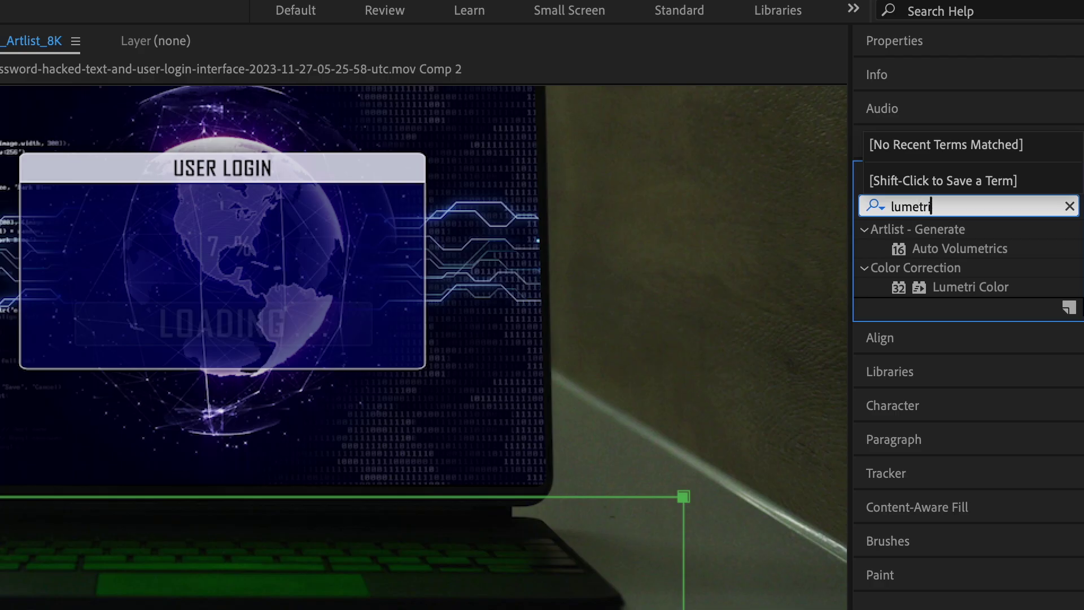
Apply Lumetri Color to the adjustment layer and use Hue vs Hue to shift the keyboard's green to purple.
text(col)
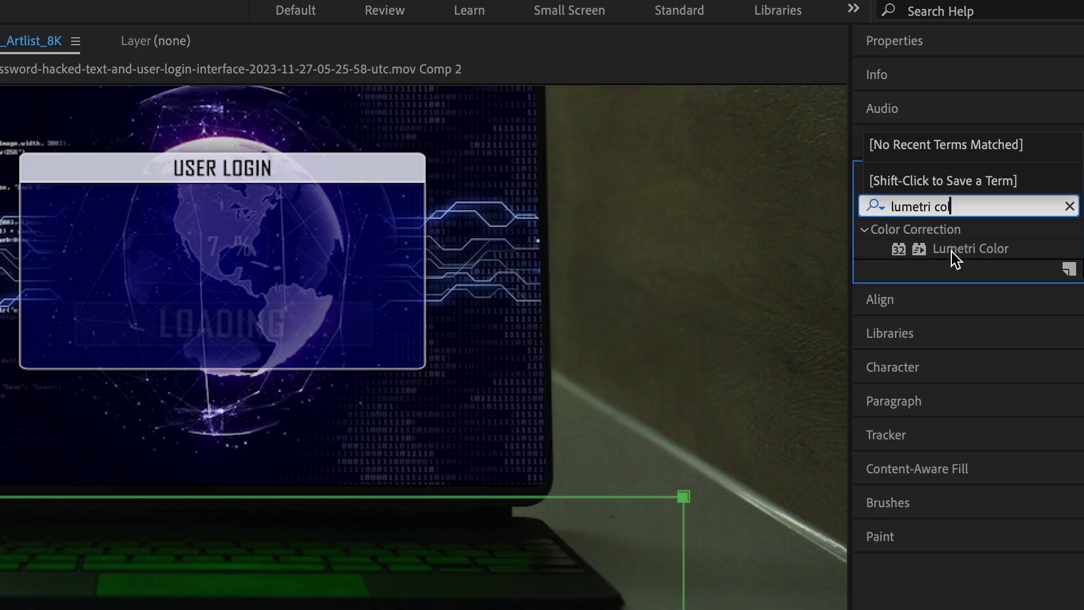
drag(969, 249, 575, 462)
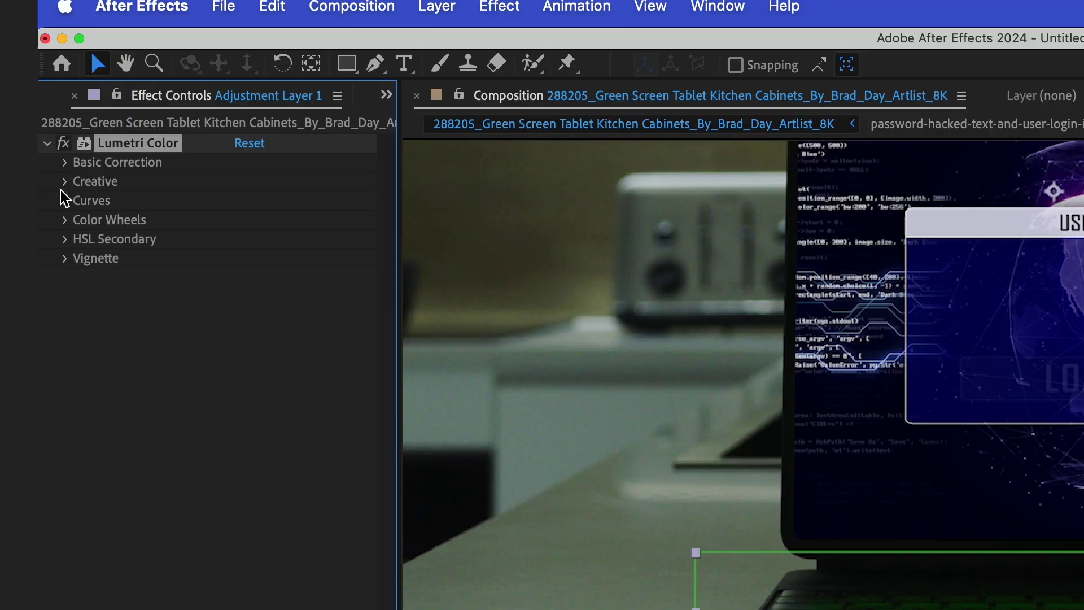
click(63, 201)
scroll(61, 205, down, 9)
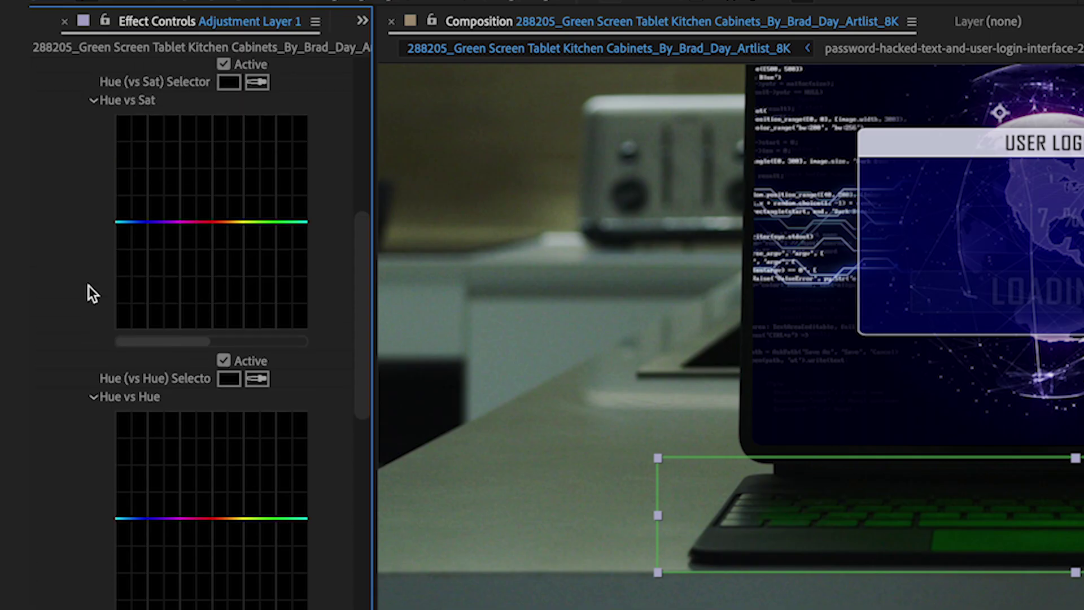
drag(162, 340, 226, 341)
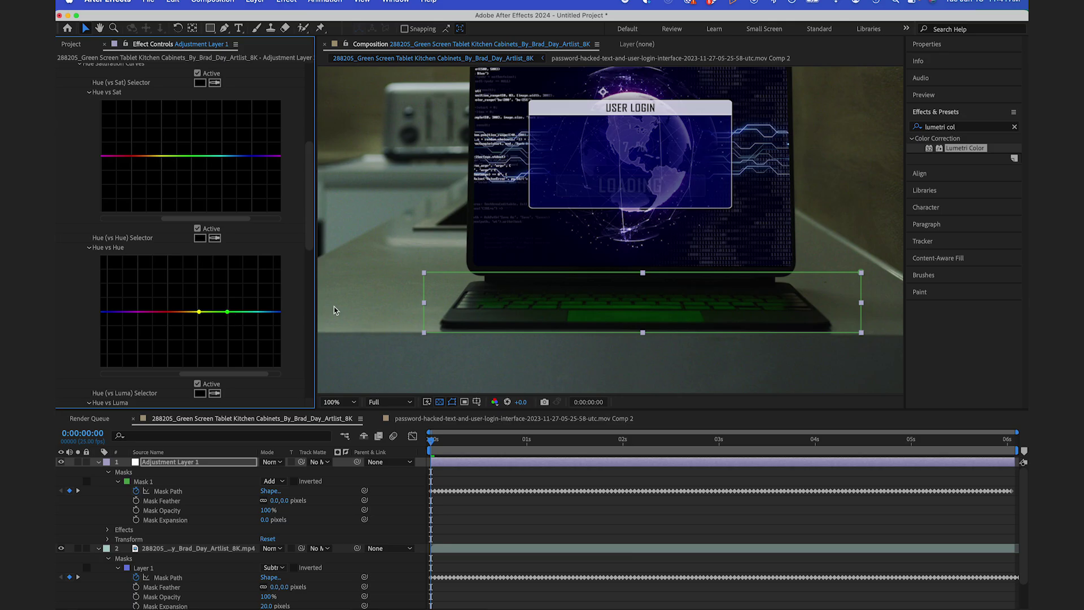
click(257, 311)
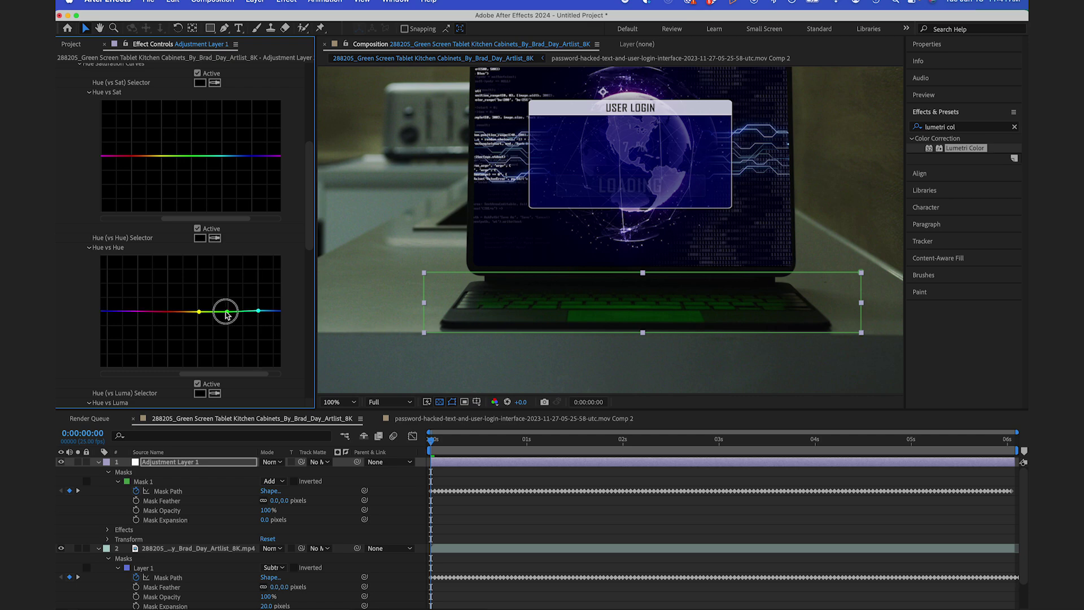
mouse_move(225, 314)
mouse_down()
mouse_move(229, 358)
mouse_move(228, 327)
mouse_up()
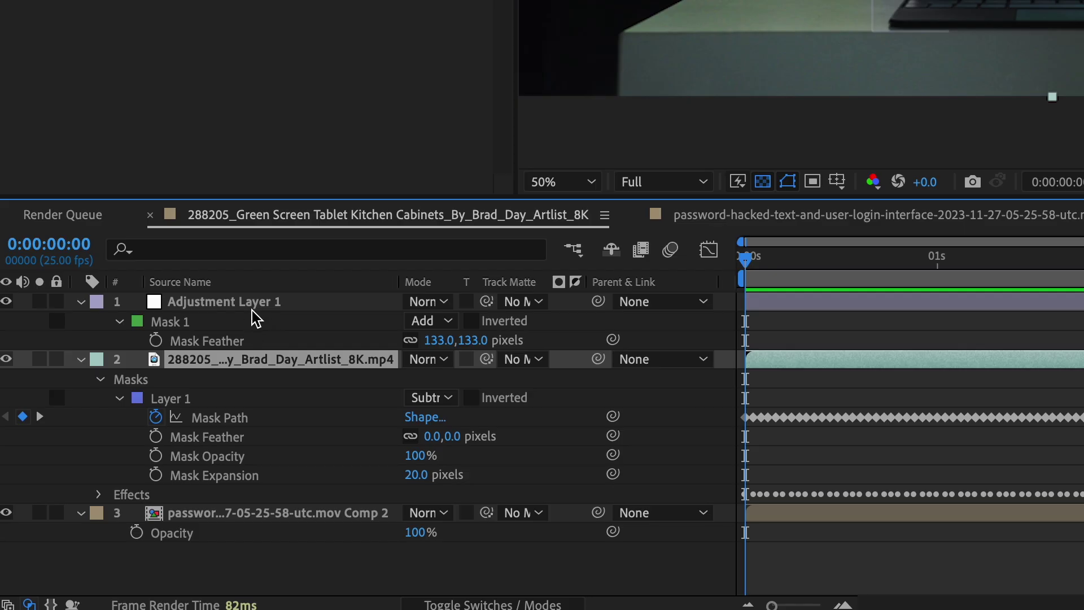
click(254, 309)
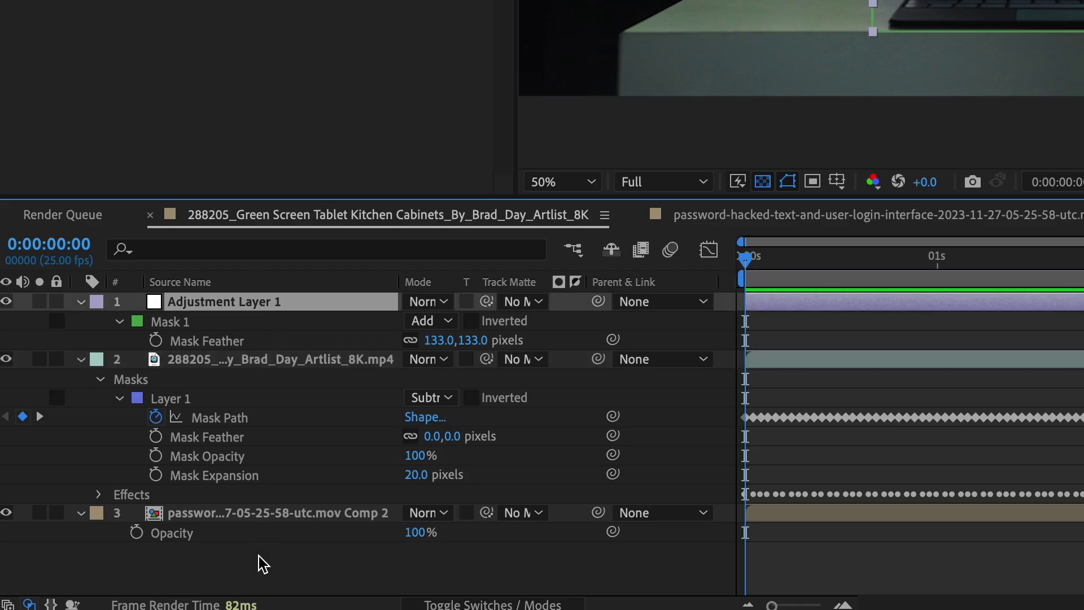
Pre-compose all three layers into Pre-comp 1.
shift+click(261, 514)
right_click(305, 519)
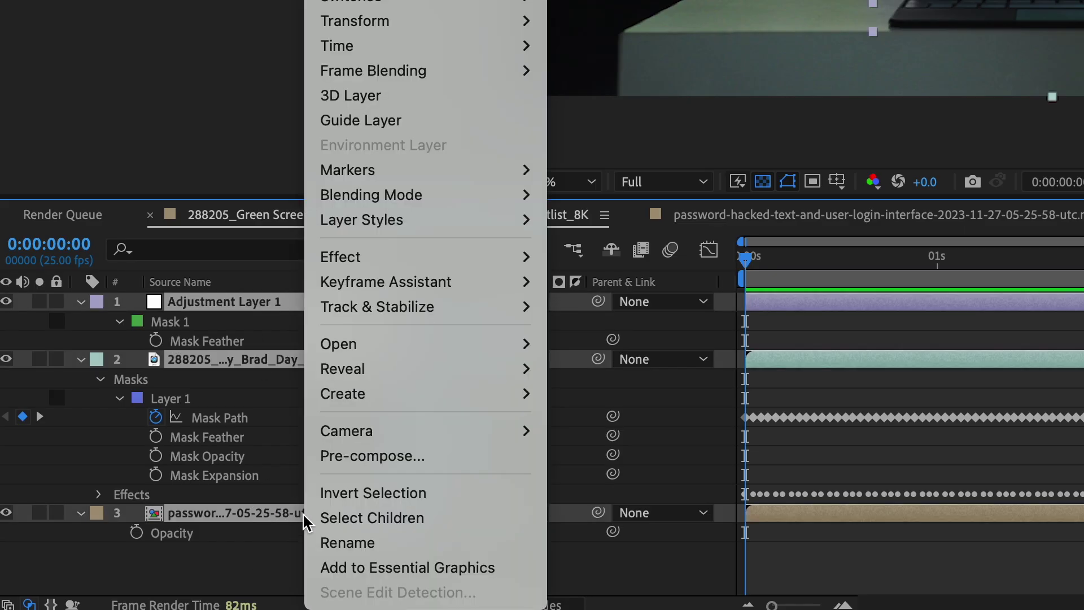
click(403, 470)
click(683, 377)
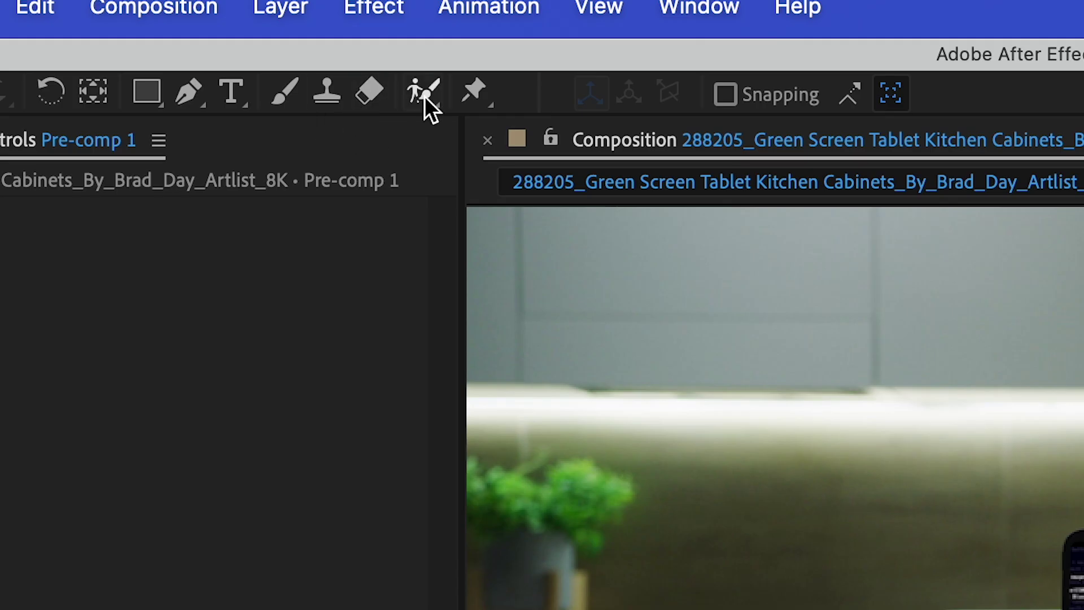
Roto Brush around the tablet, subtract the cable, and freeze the matte.
click(425, 93)
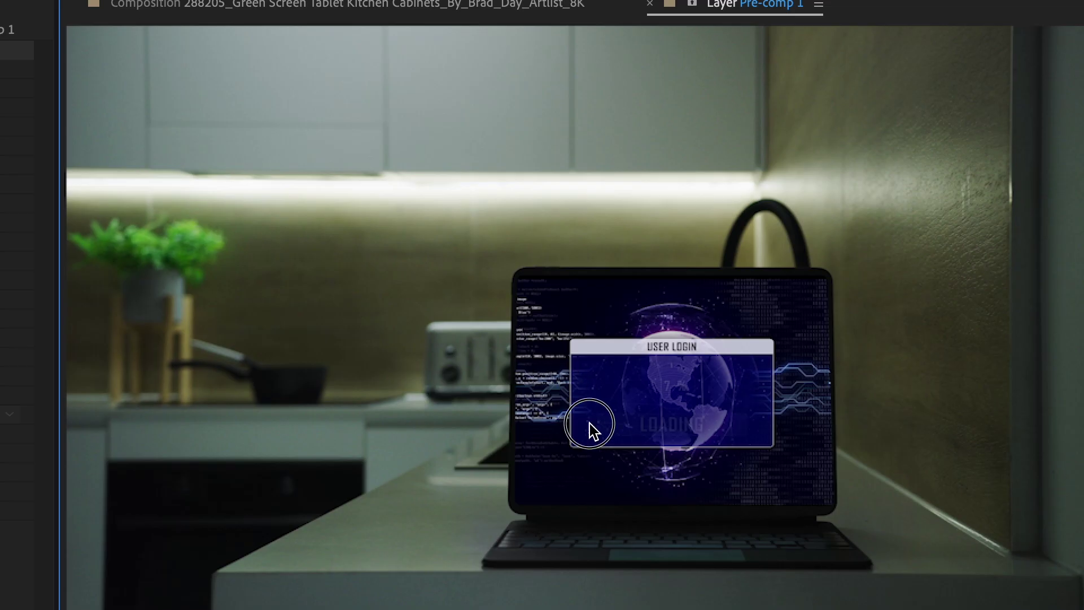
drag(590, 430, 635, 373)
mouse_move(656, 306)
mouse_down()
mouse_move(767, 281)
mouse_move(817, 528)
mouse_move(518, 550)
mouse_move(508, 530)
mouse_move(753, 474)
mouse_move(791, 333)
mouse_up()
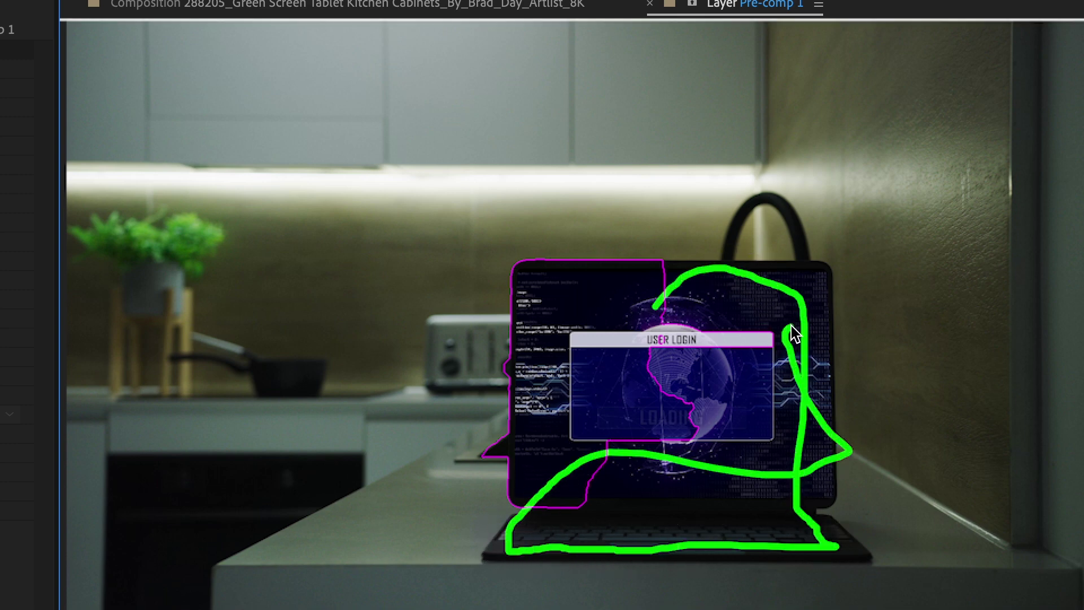
mouse_move(850, 437)
mouse_down()
mouse_move(851, 463)
mouse_move(841, 456)
mouse_up()
drag(907, 410, 907, 373)
drag(858, 68, 666, 68)
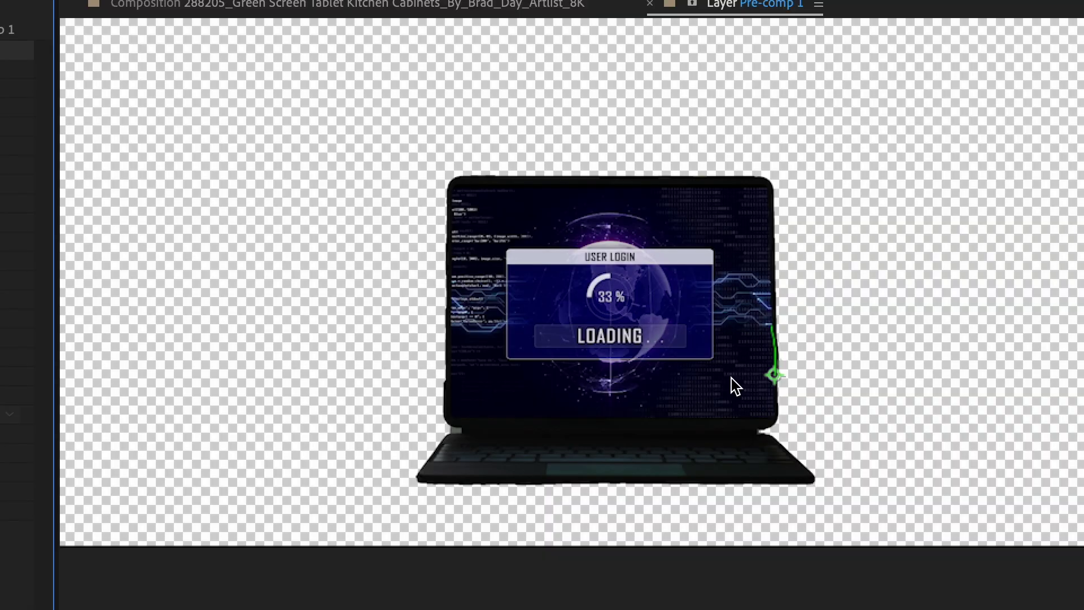
scroll(731, 382, up, 1)
scroll(701, 397, down, 1)
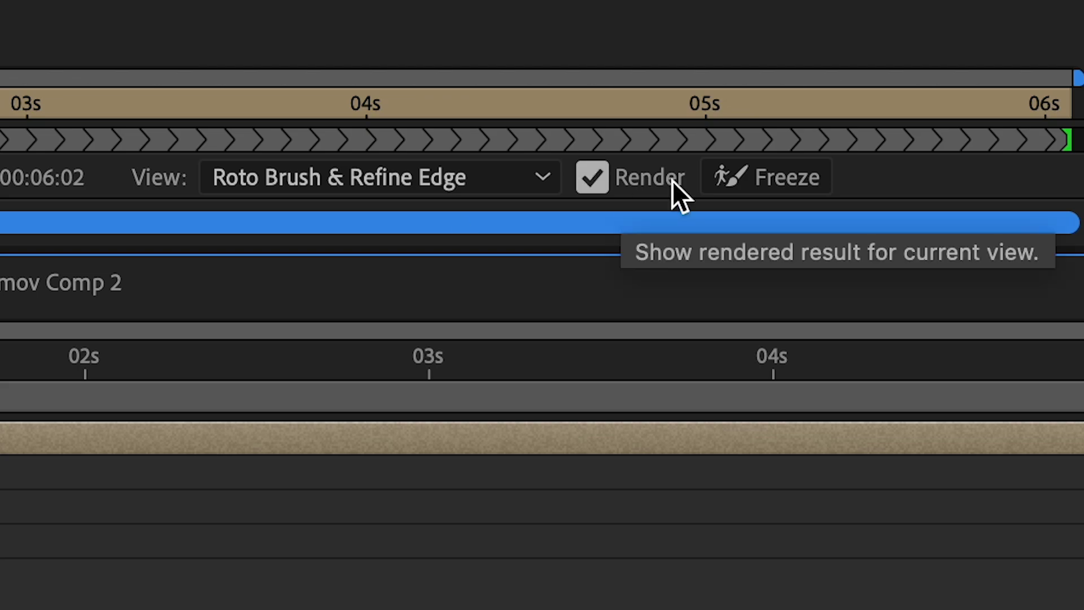
click(781, 194)
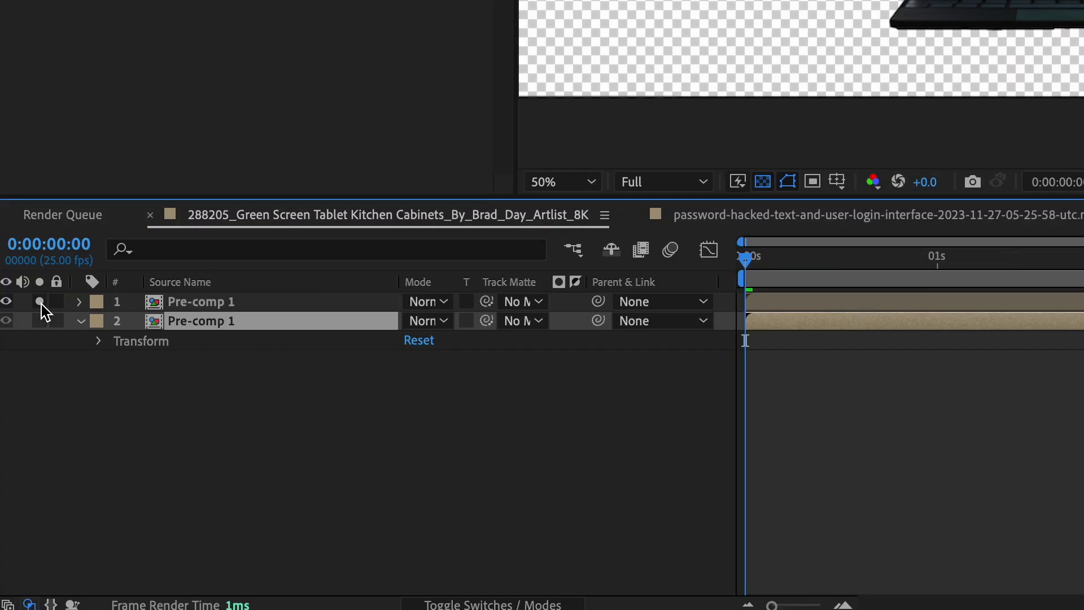
Turn off Solo so the kitchen background shows again, and select the kitchen footage layer.
click(42, 306)
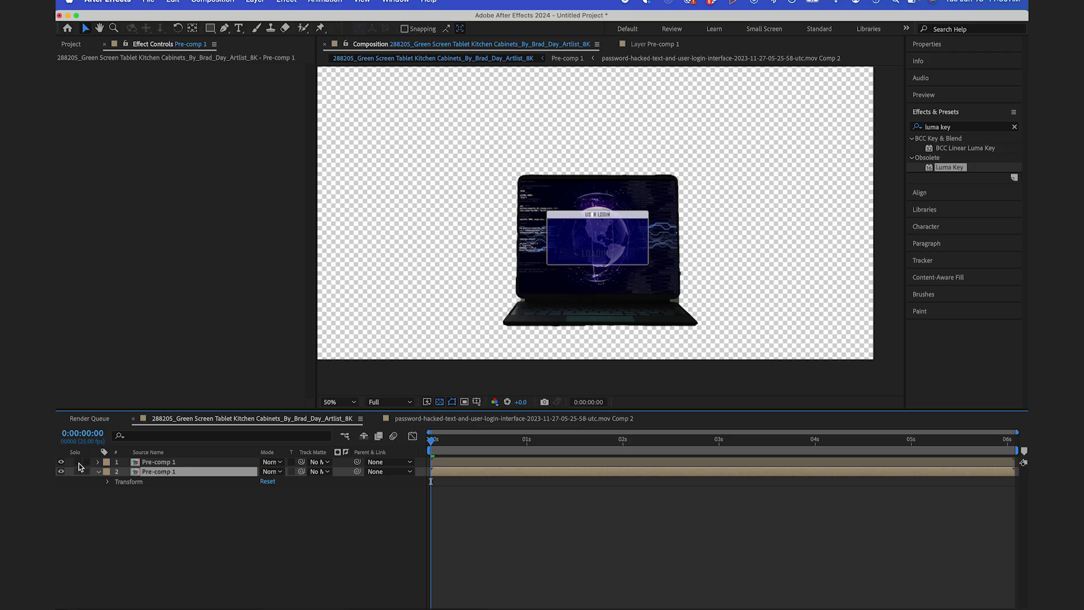
click(78, 471)
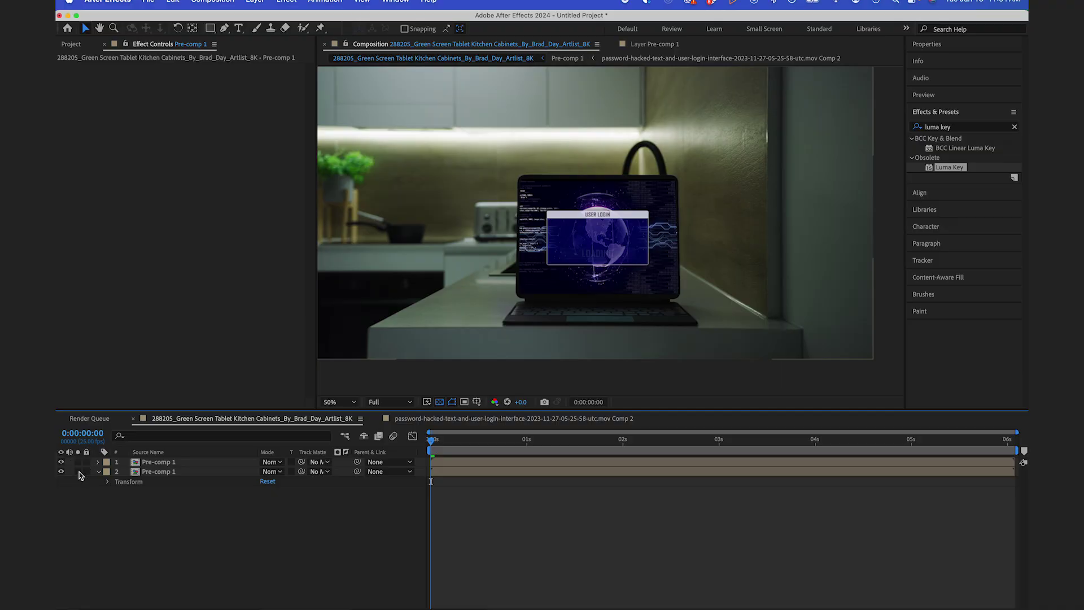
click(165, 471)
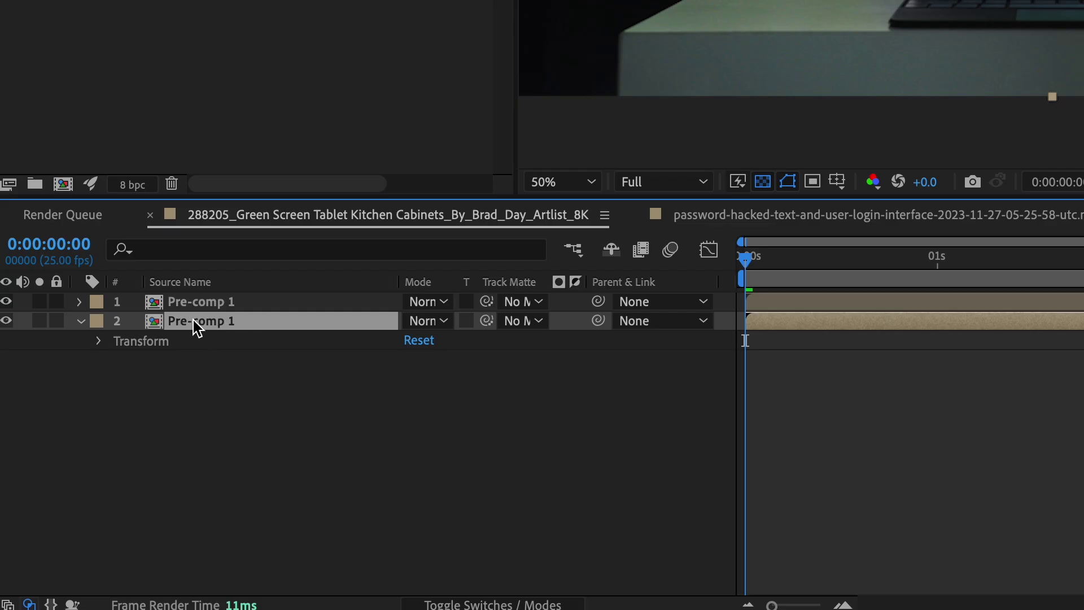
Run Track Camera on the kitchen footage, then create a solid and camera at a wall track point.
right_click(262, 326)
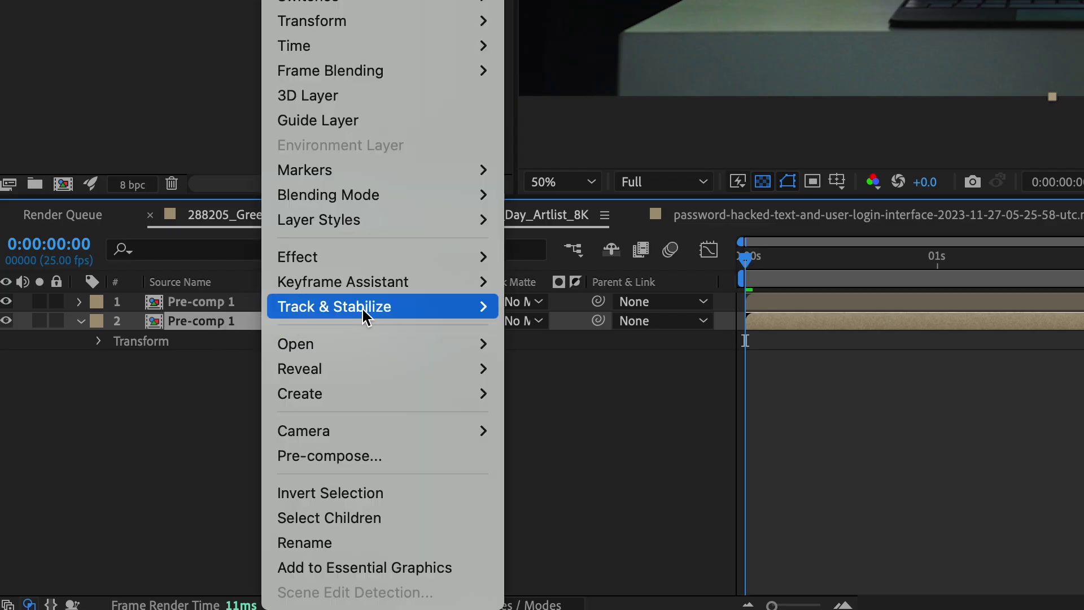
mouse_move(362, 307)
click(551, 305)
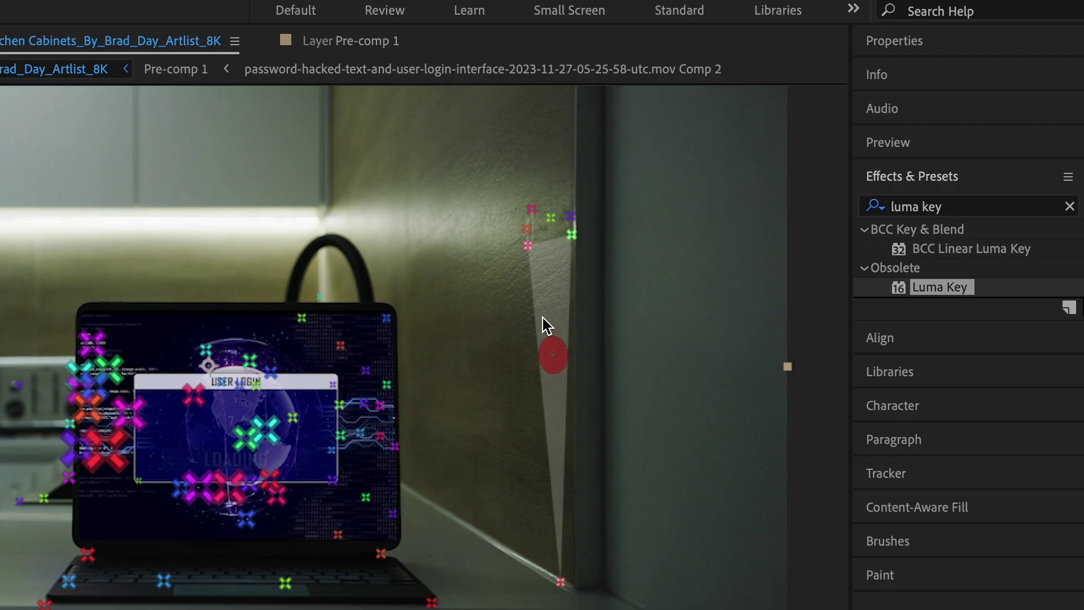
right_click(543, 324)
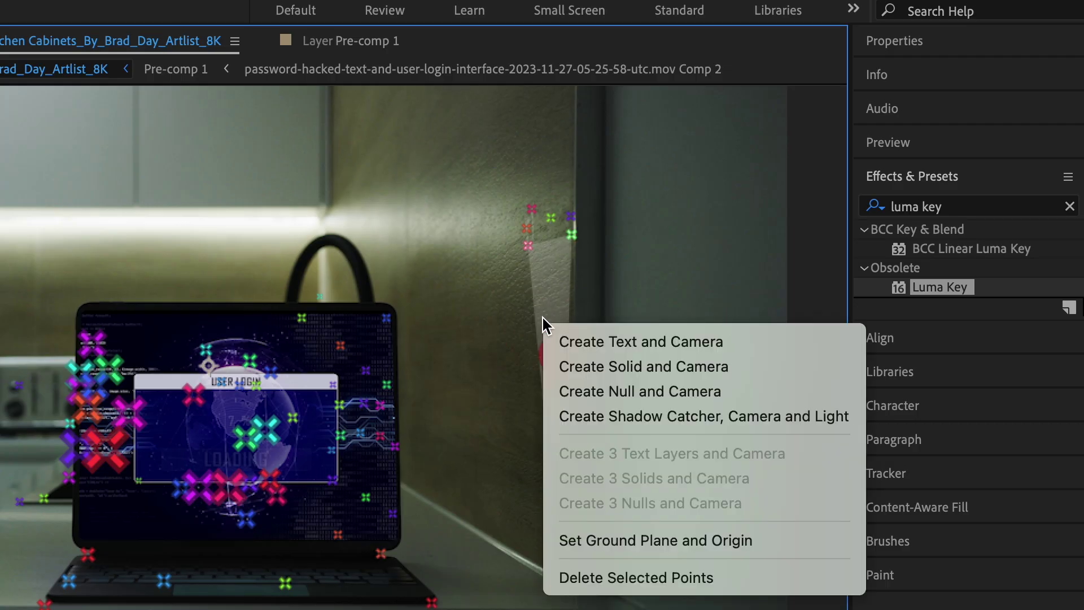
click(626, 372)
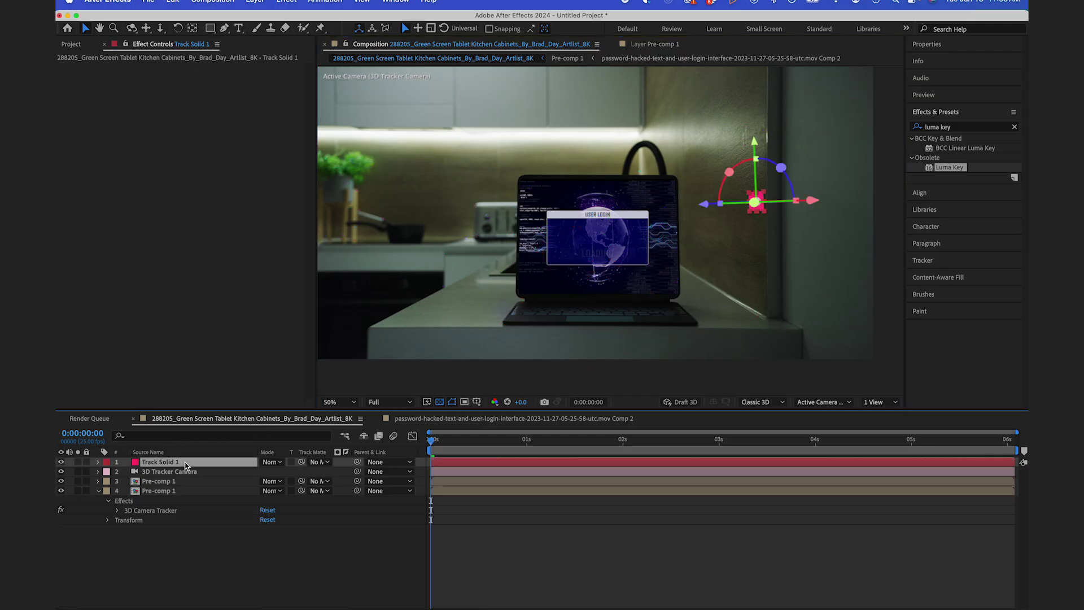
Scale Track Solid 1 up well past 250% and rotate it 5° in Y to follow the wall.
key(s)
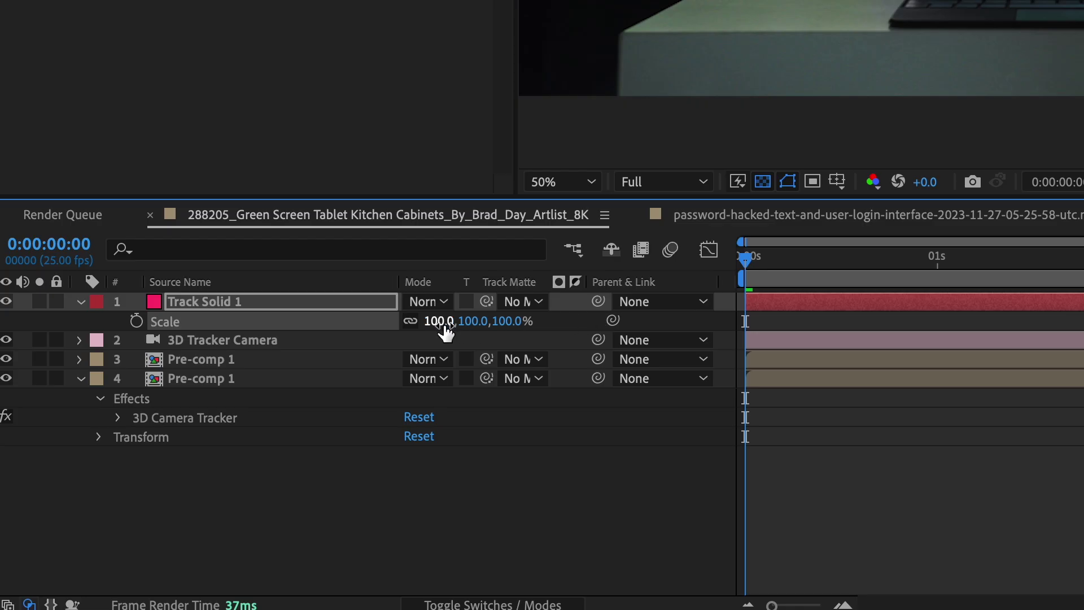
drag(279, 474, 289, 472)
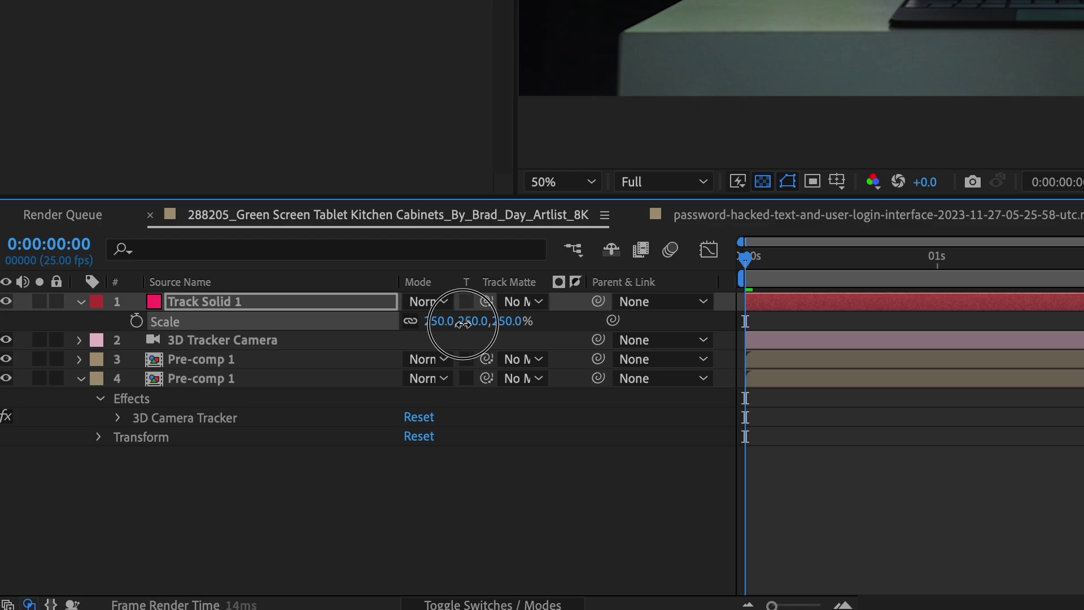
drag(463, 324, 570, 329)
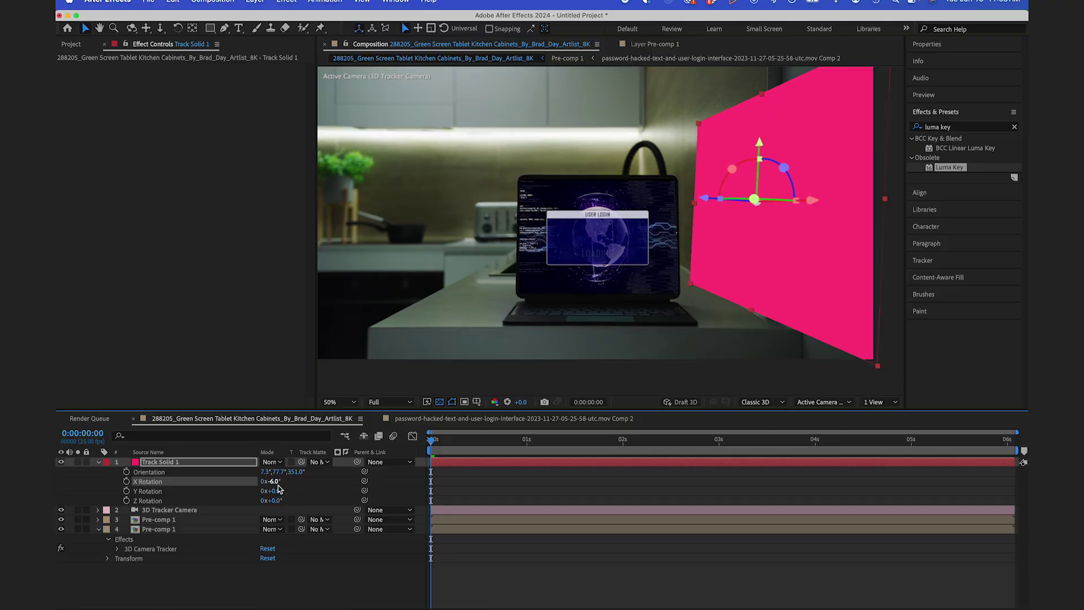
drag(279, 489, 281, 491)
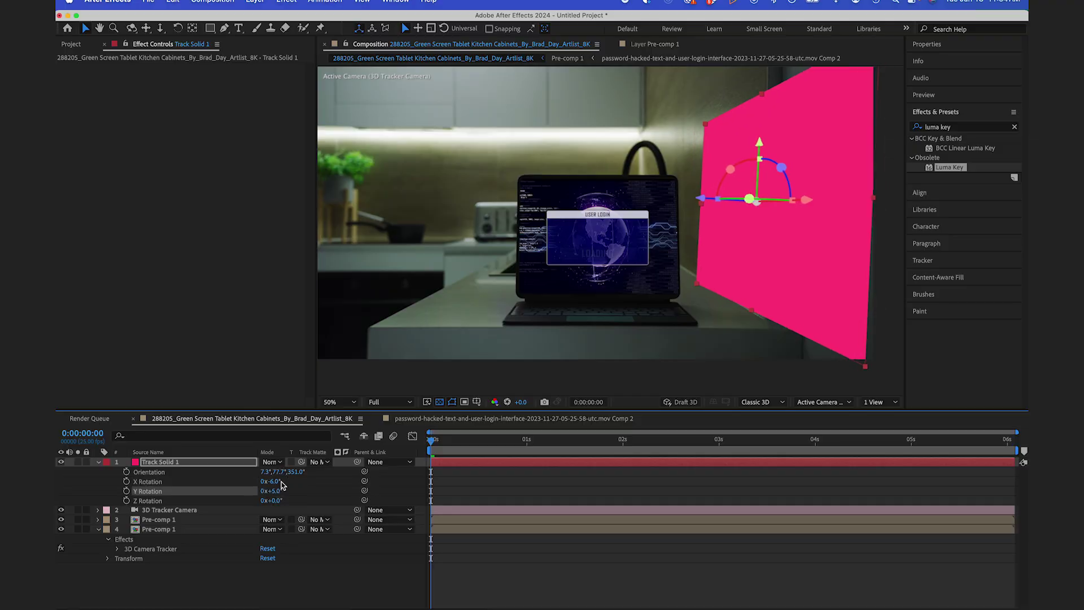
key(p)
Alt-replace Track Solid 1 with the password-hacked footage, slide it left, and move it below Pre-comp 1.
click(108, 180)
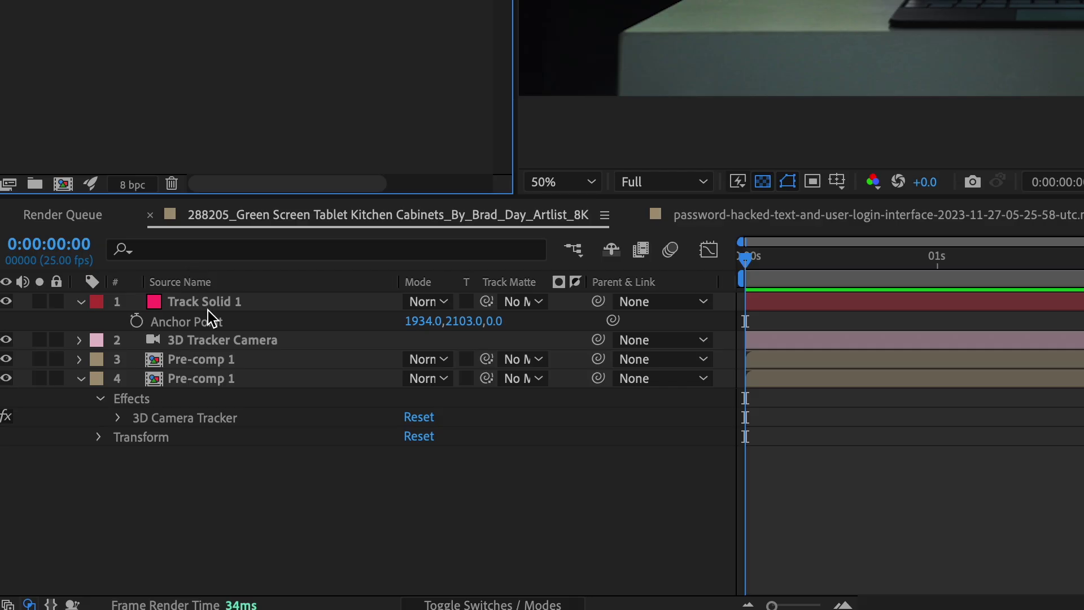
click(209, 306)
key(alt)
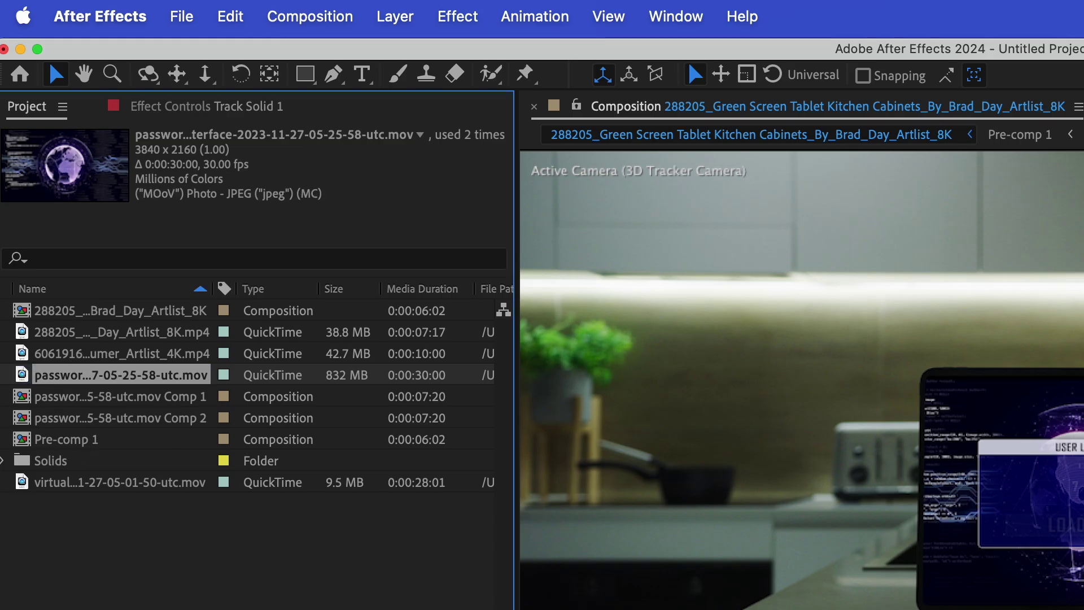
drag(105, 179, 159, 463)
drag(203, 305, 203, 305)
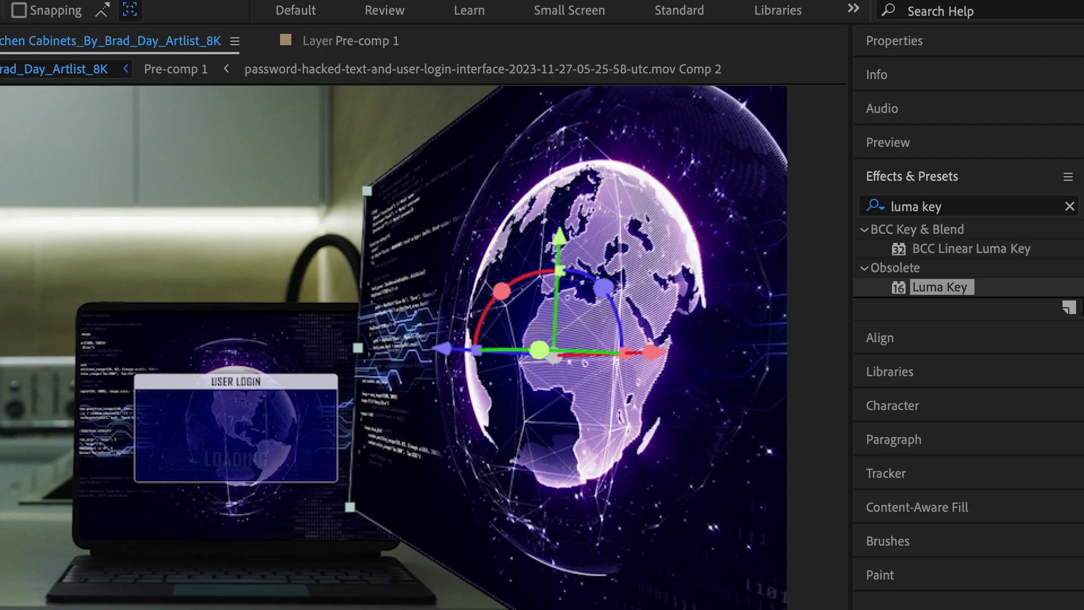
drag(511, 351, 575, 361)
drag(703, 358, 455, 361)
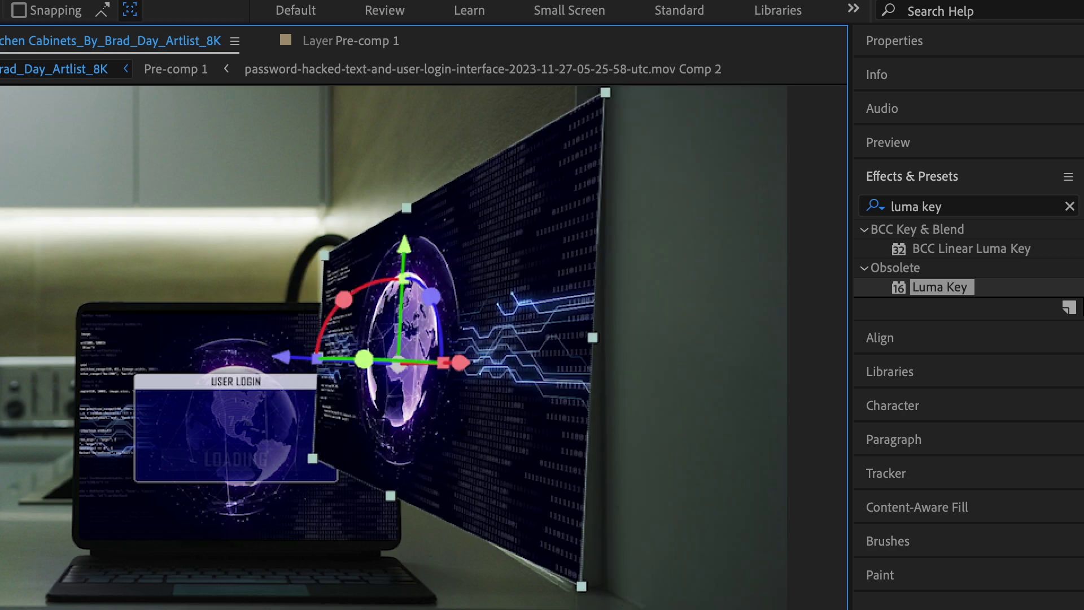
drag(227, 302, 226, 368)
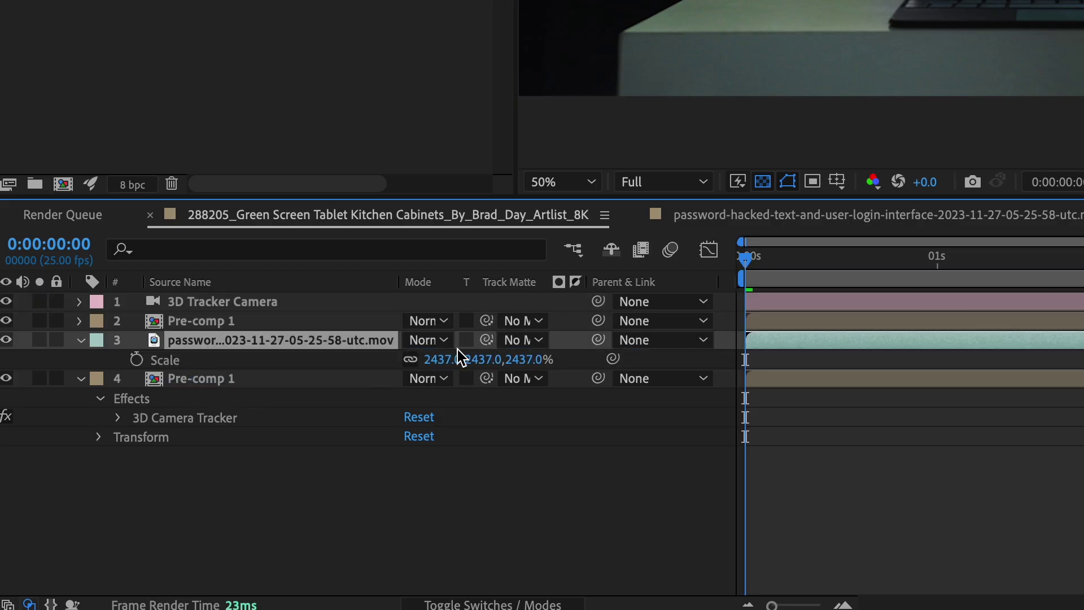
Enlarge the wall login footage greatly and set its blending mode to Add.
key(s)
key(s)
drag(448, 359, 852, 335)
click(428, 340)
click(408, 474)
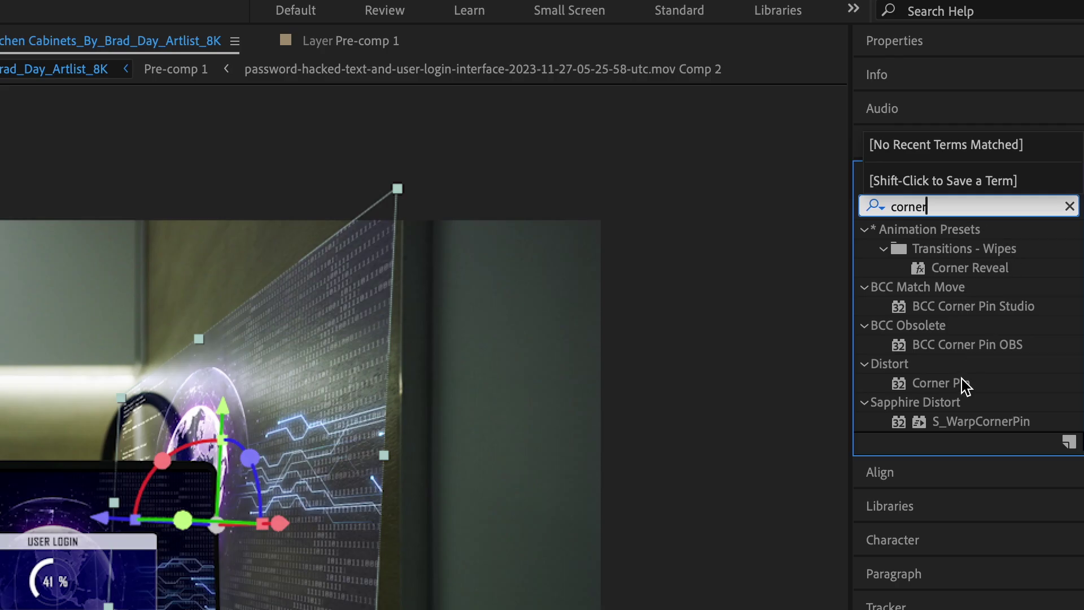
Apply Corner Pin to the wall footage and drag its four corners to fit the wall.
double_click(948, 383)
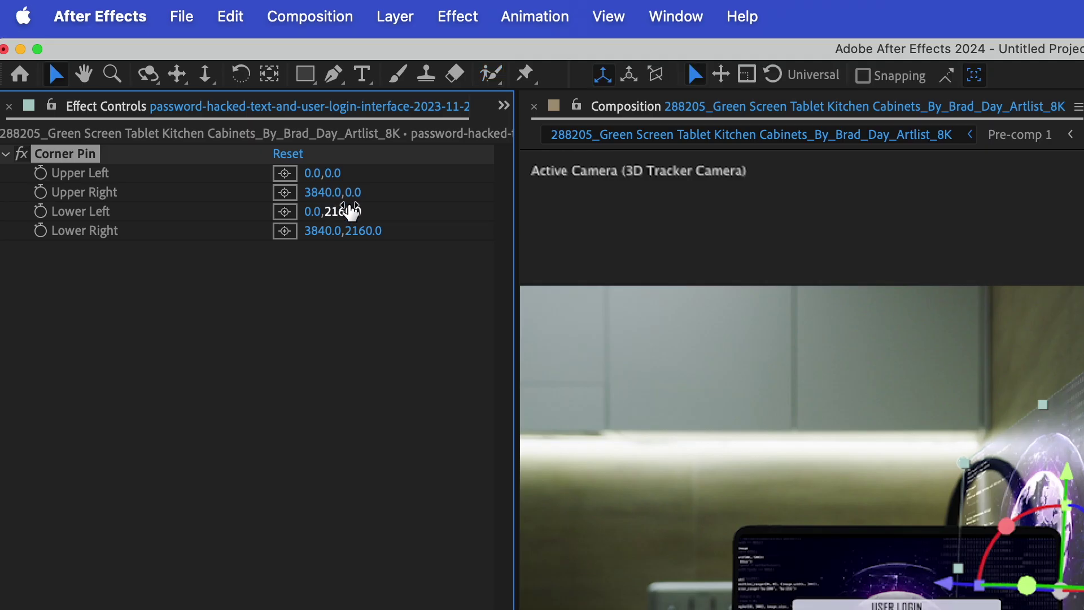
click(346, 211)
drag(356, 192, 269, 202)
click(344, 320)
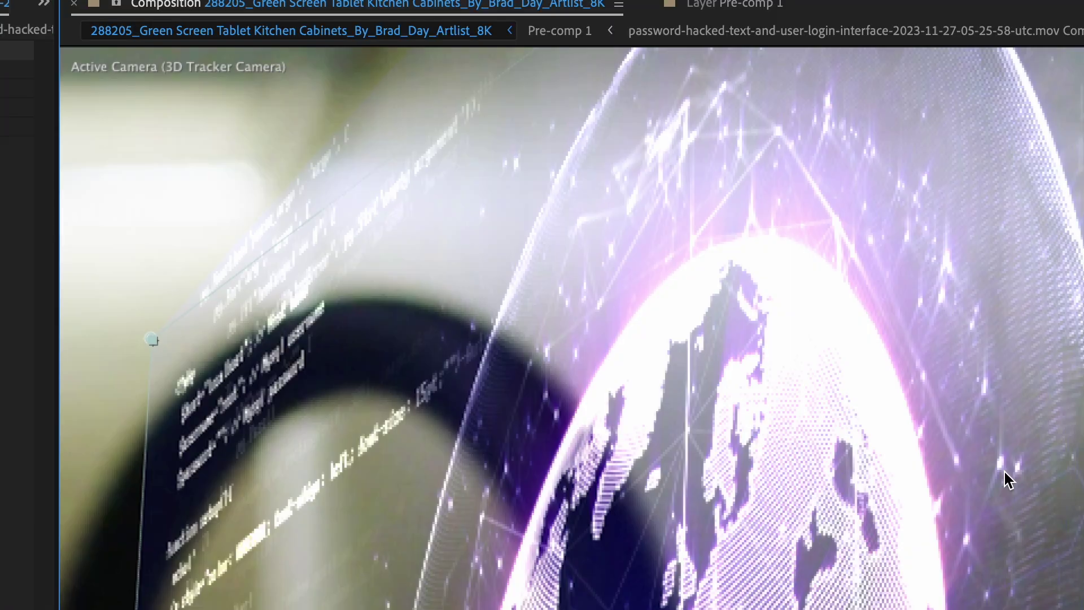
scroll(1005, 472, down, 3)
drag(611, 379, 636, 226)
drag(886, 67, 888, 53)
drag(888, 92, 868, 171)
drag(869, 133, 865, 76)
drag(836, 282, 779, 94)
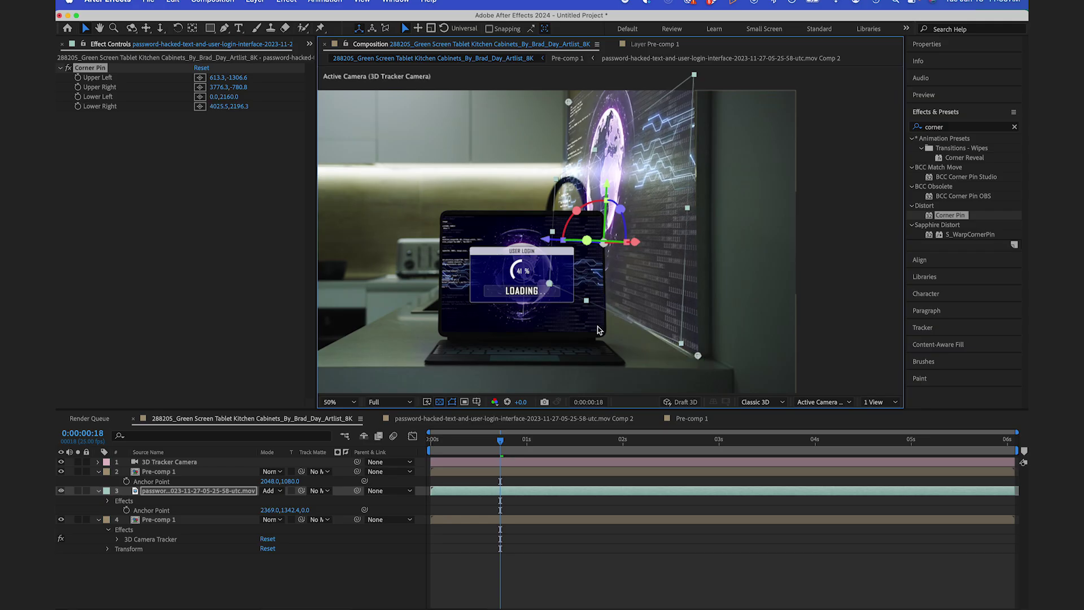
drag(524, 482, 577, 466)
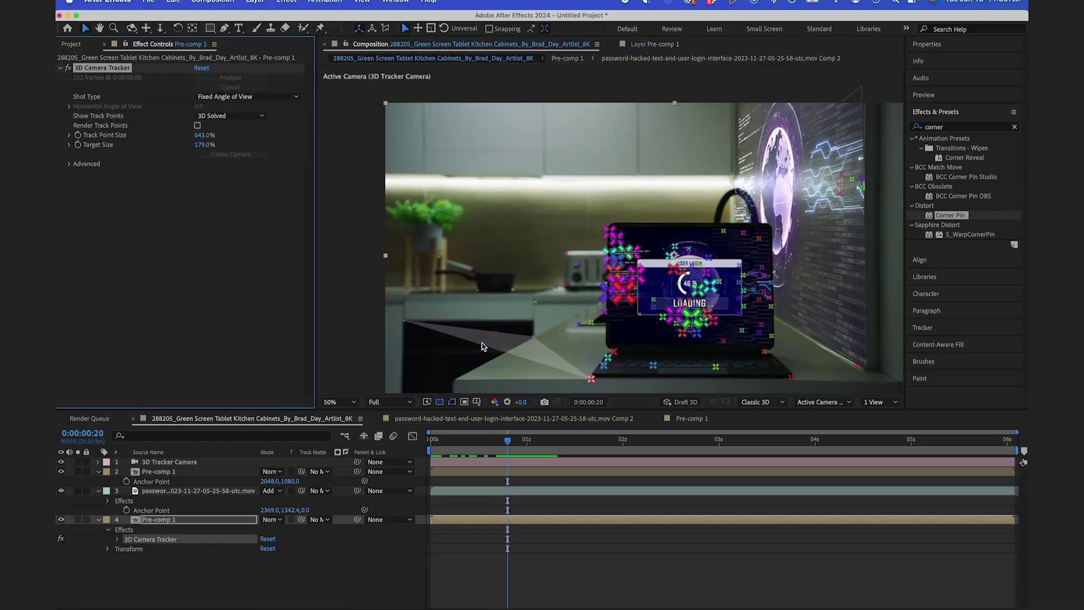
Create a solid at a left track point, raise it, replace it with 6061916 footage, and set Add mode.
right_click(492, 354)
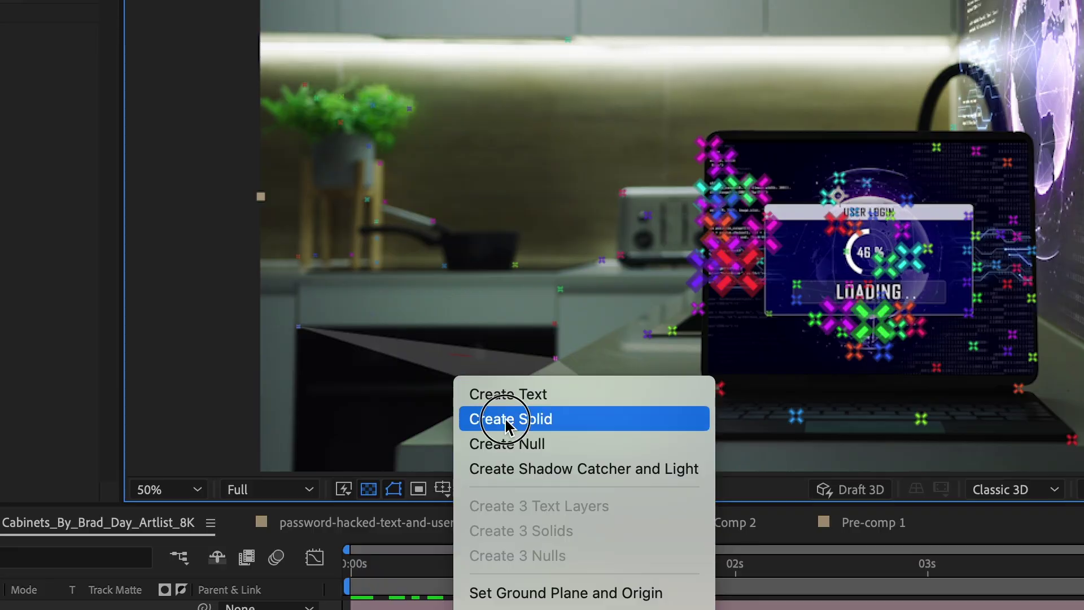
click(509, 367)
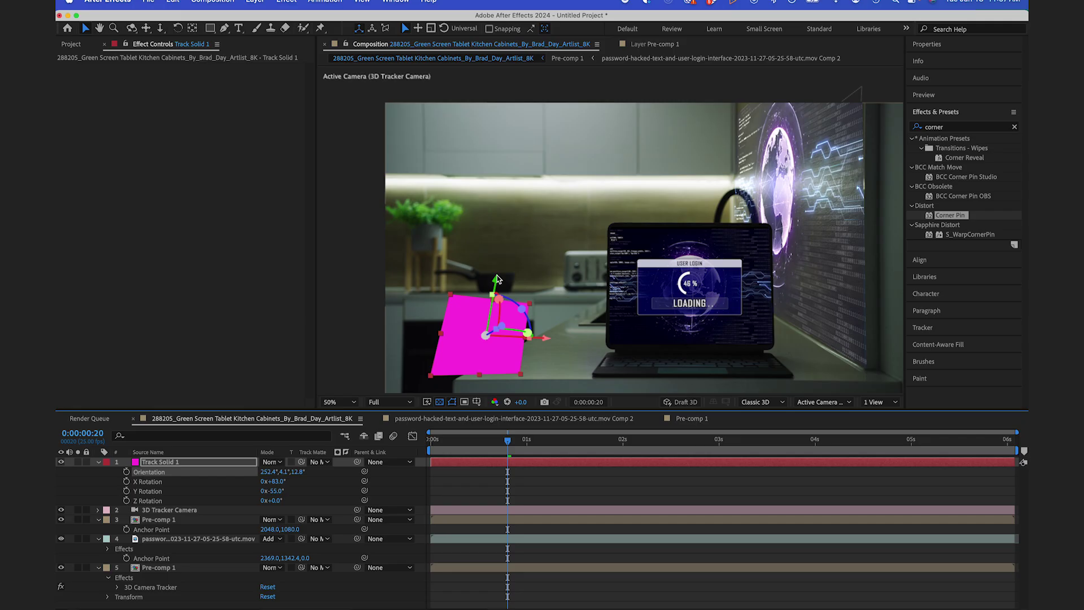
drag(481, 243, 510, 94)
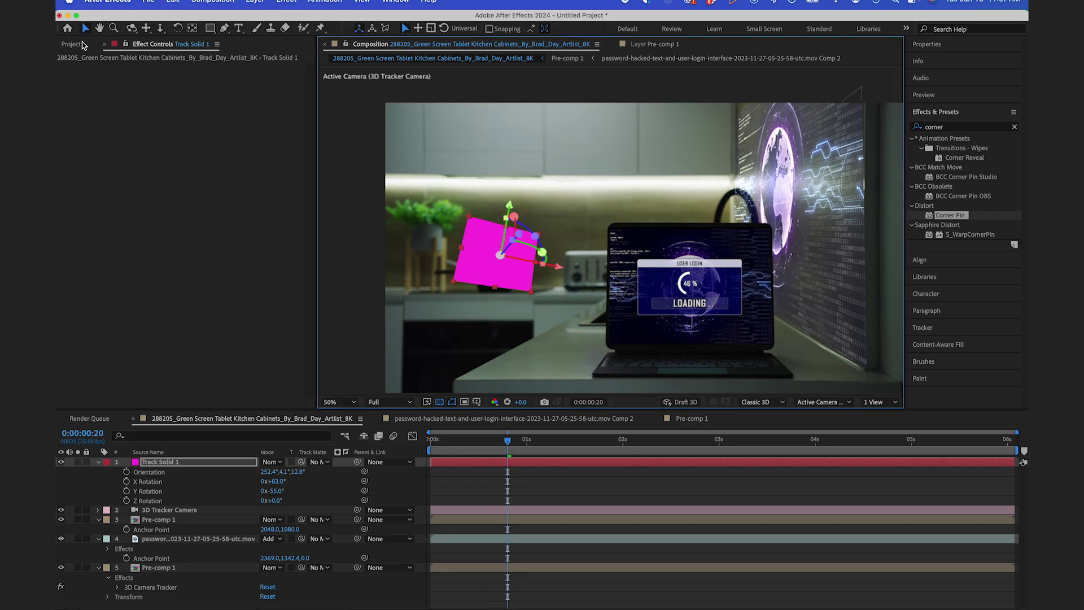
click(79, 44)
click(103, 166)
drag(103, 166, 160, 461)
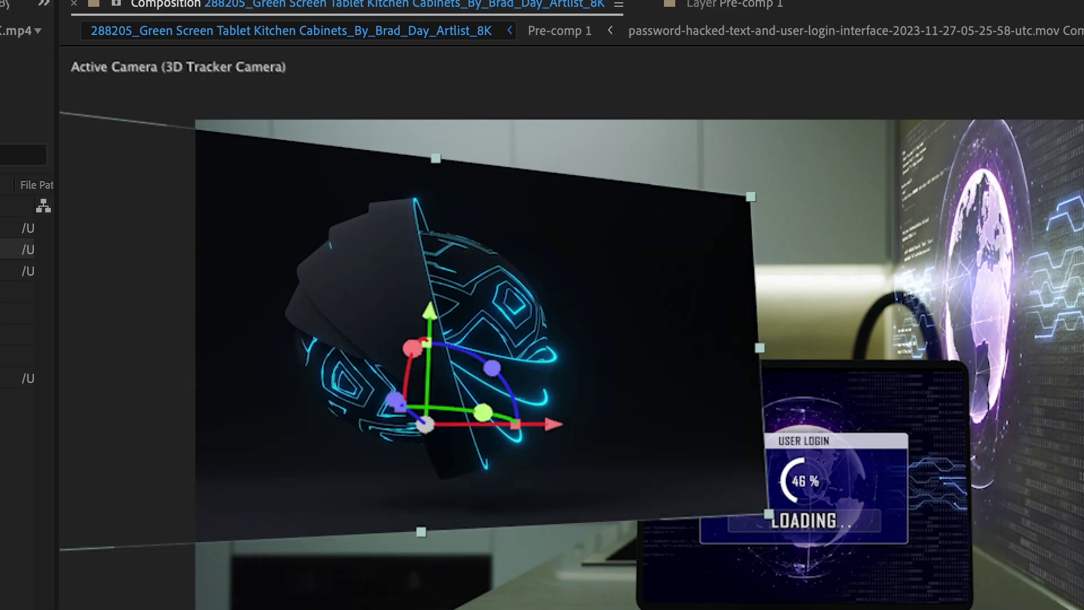
click(271, 462)
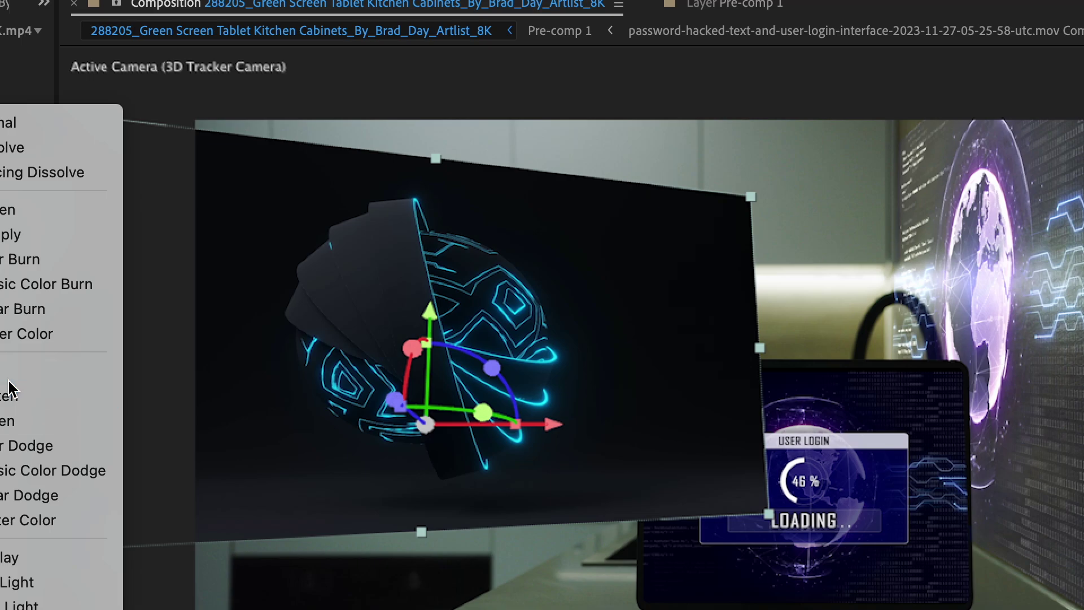
click(291, 231)
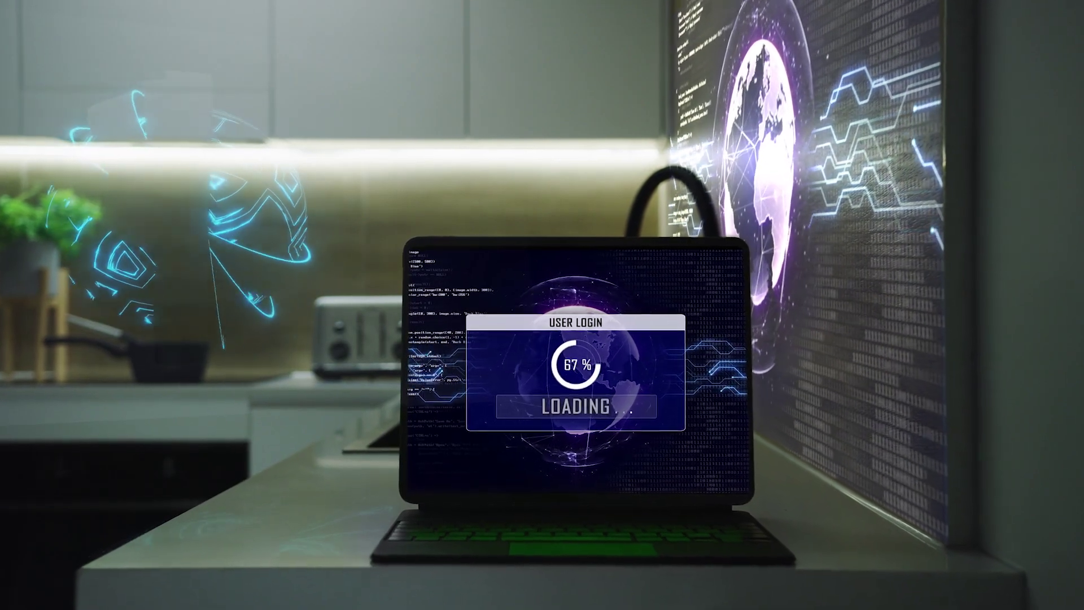